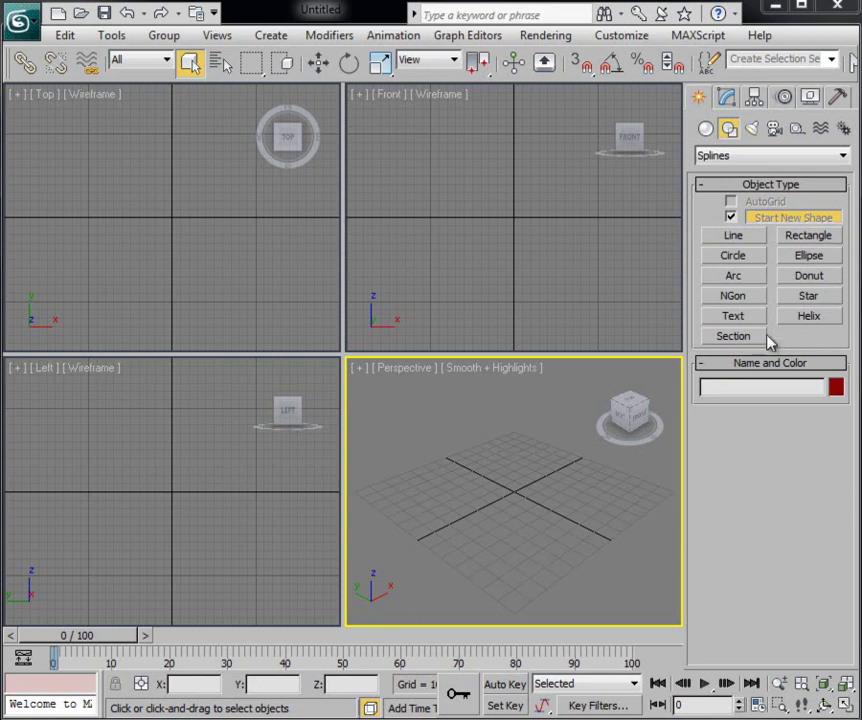
Step: Maximize the Perspective viewport with Alt+W, then zoom out and pan to frame the grid
key(alt+w)
scroll(503, 483, down, 3)
scroll(493, 487, down, 3)
mouse_move(496, 481)
middle_down()
mouse_move(489, 465)
mouse_move(537, 462)
middle_up()
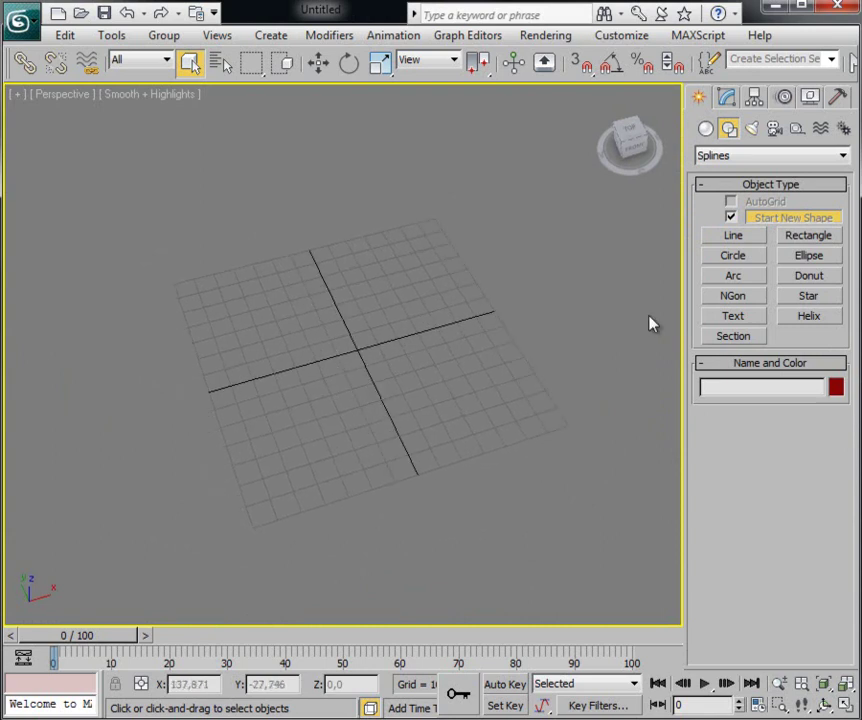
Step: Draw a circle in the upper-left and a square in the upper-right of the grid
click(735, 256)
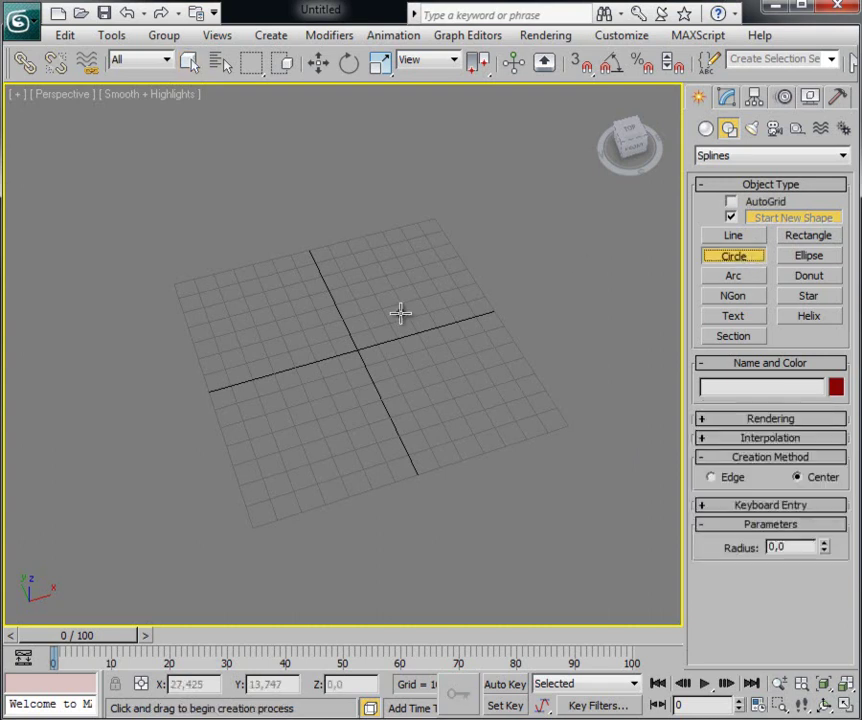
mouse_move(373, 304)
alt+middle_down()
mouse_move(348, 331)
mouse_move(279, 301)
alt+middle_up()
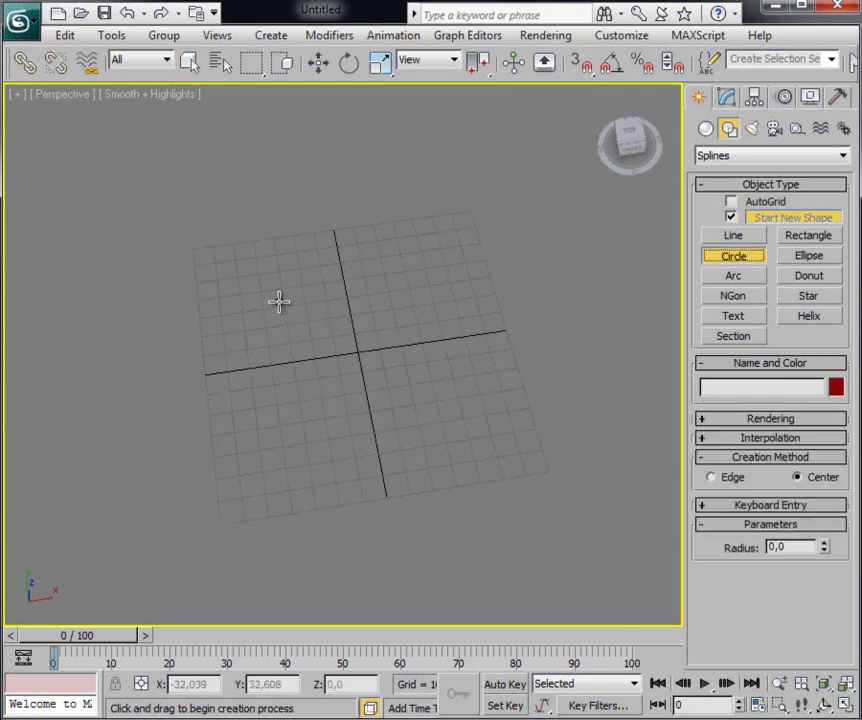
mouse_move(275, 300)
mouse_down()
mouse_move(301, 341)
mouse_move(314, 342)
mouse_up()
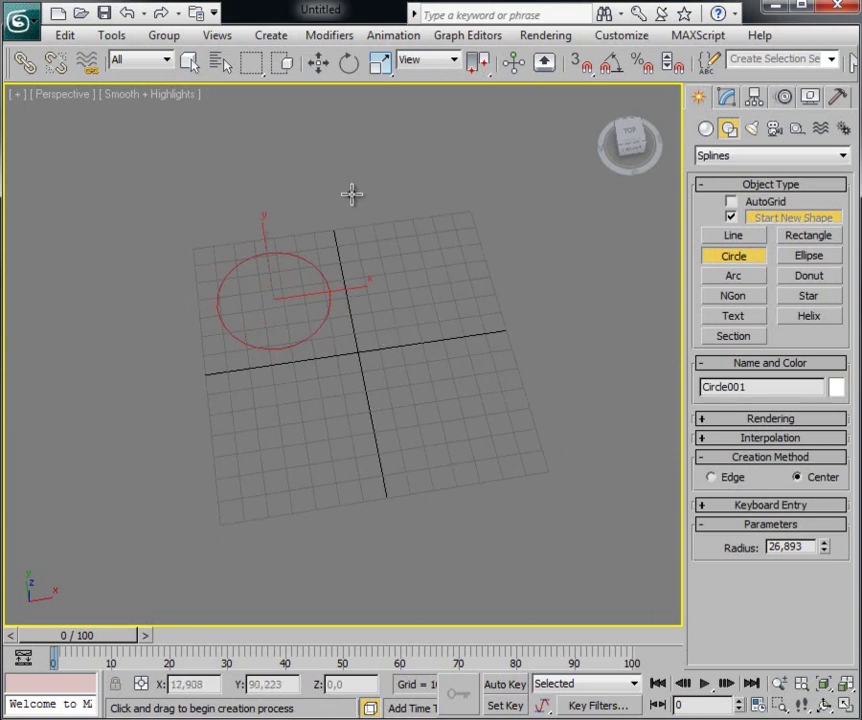
click(803, 236)
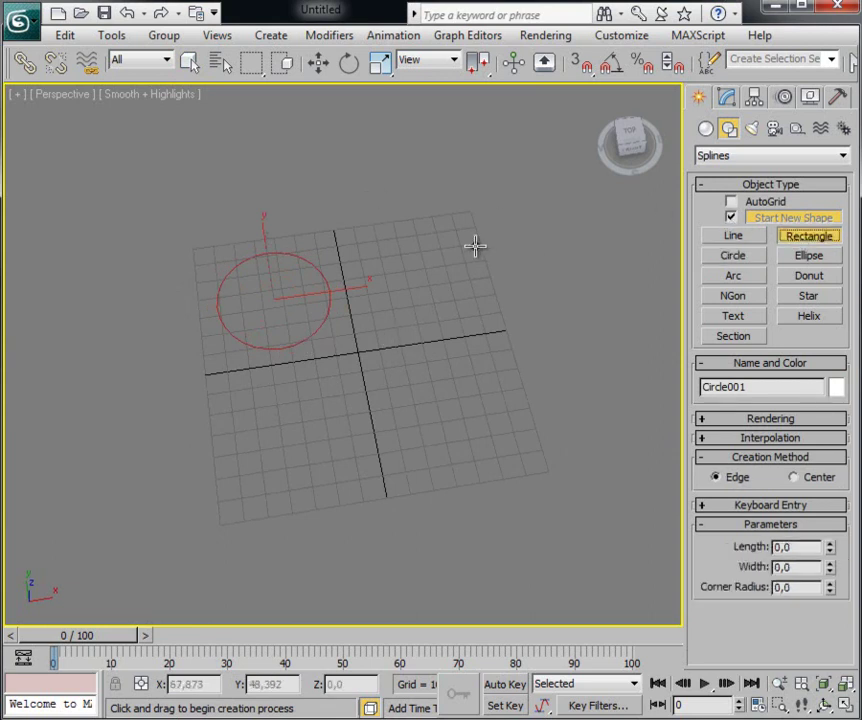
drag(455, 232, 375, 329)
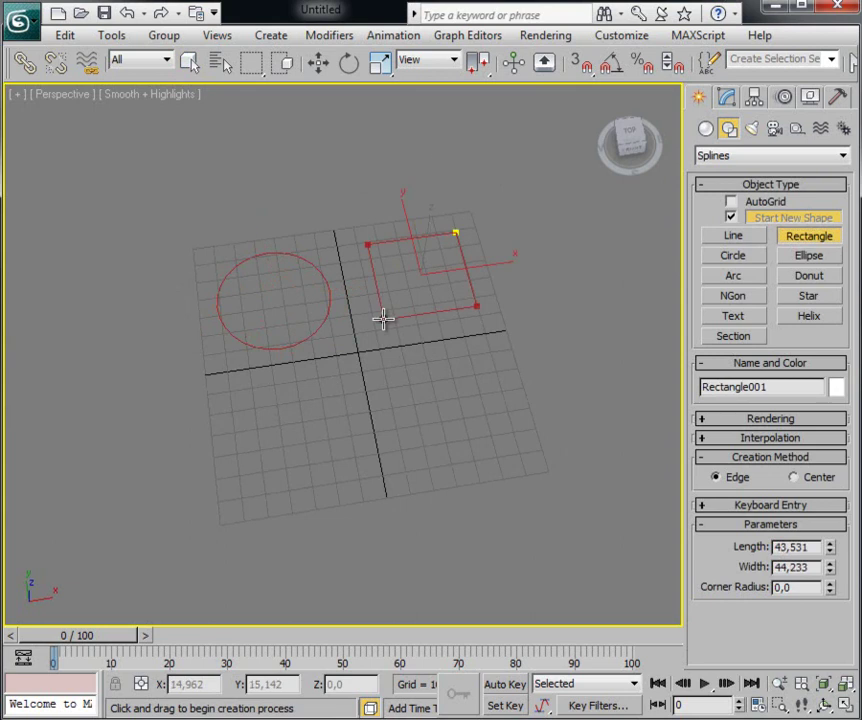
right_click(425, 310)
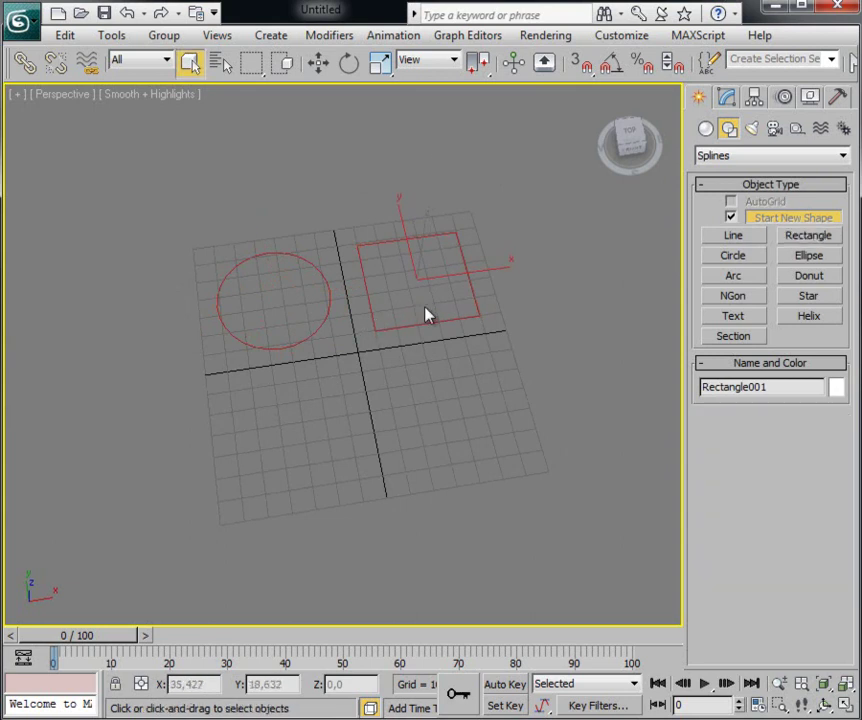
Step: Set viewport shading to Edged Faces and draw a six-point star in the lower-left
click(171, 97)
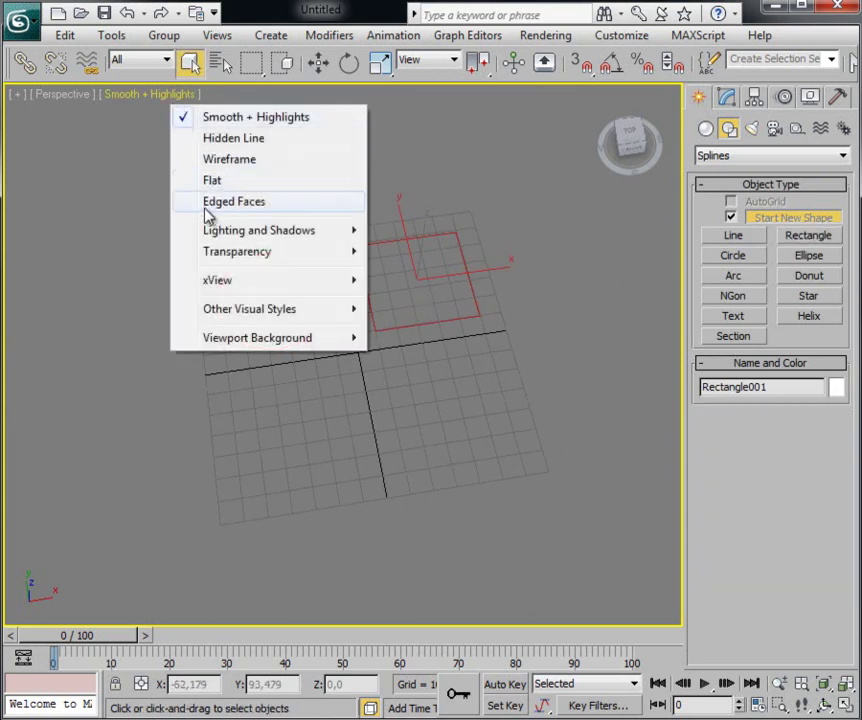
click(255, 206)
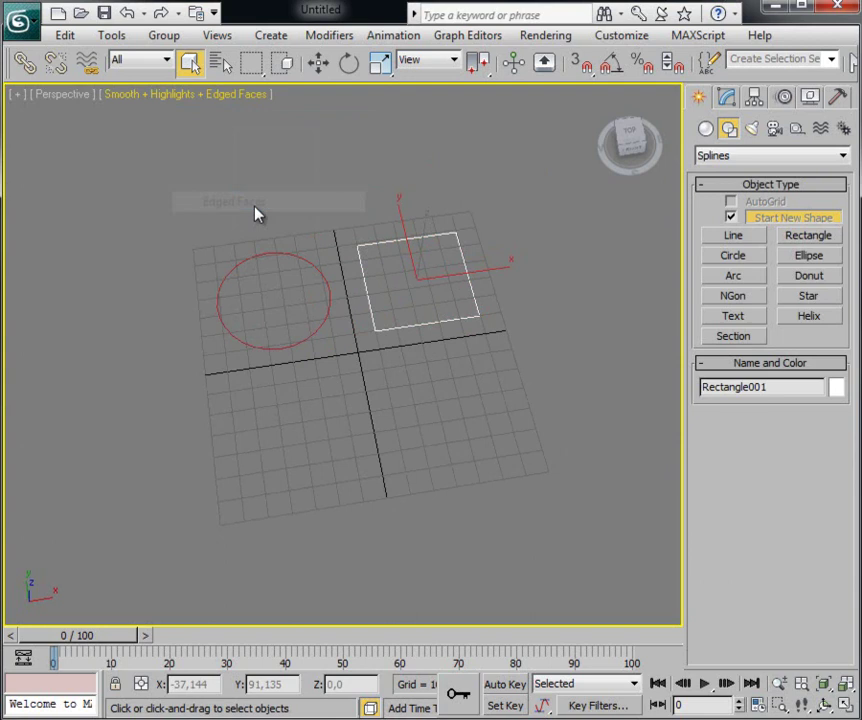
click(791, 300)
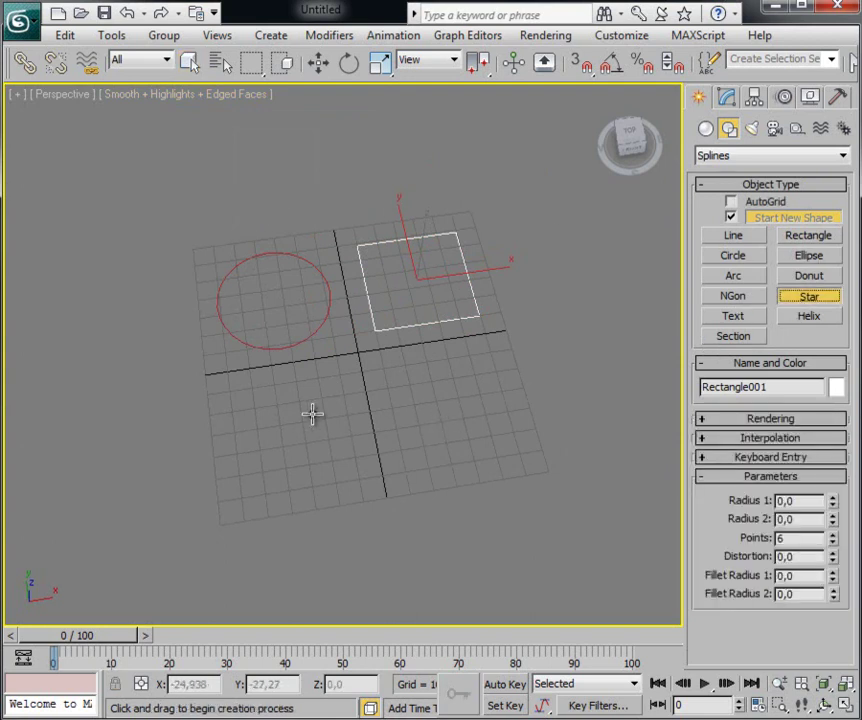
drag(291, 430, 327, 485)
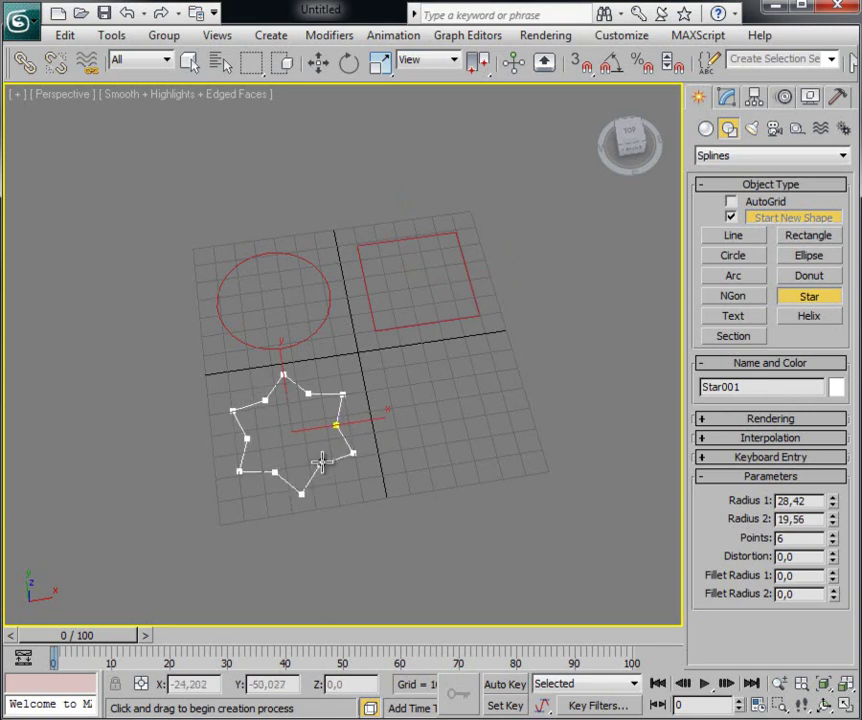
click(318, 428)
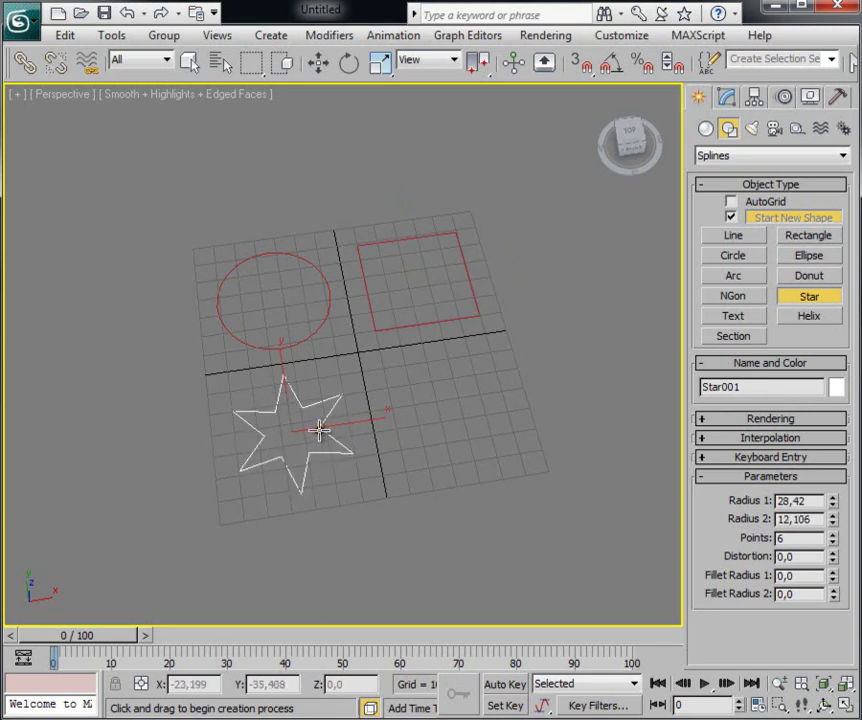
Step: Draw an NGon hexagon in the lower-right of the grid
click(732, 295)
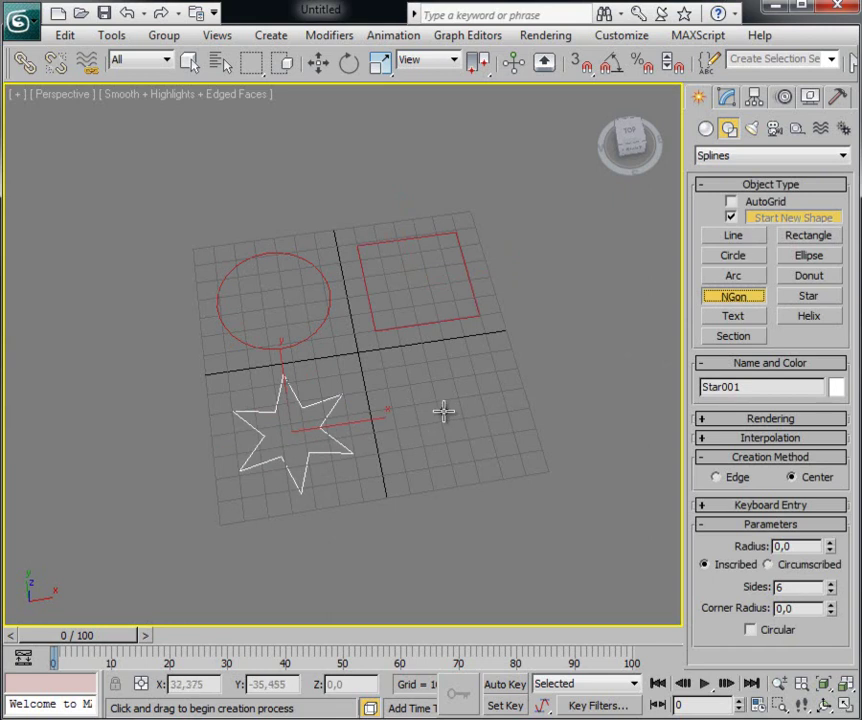
drag(453, 408, 482, 462)
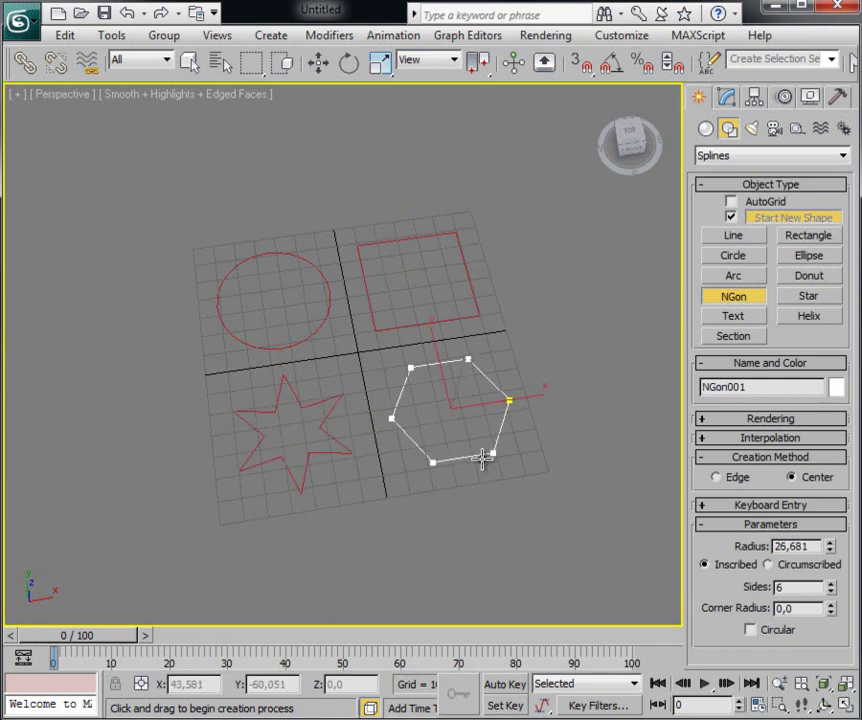
right_click(428, 160)
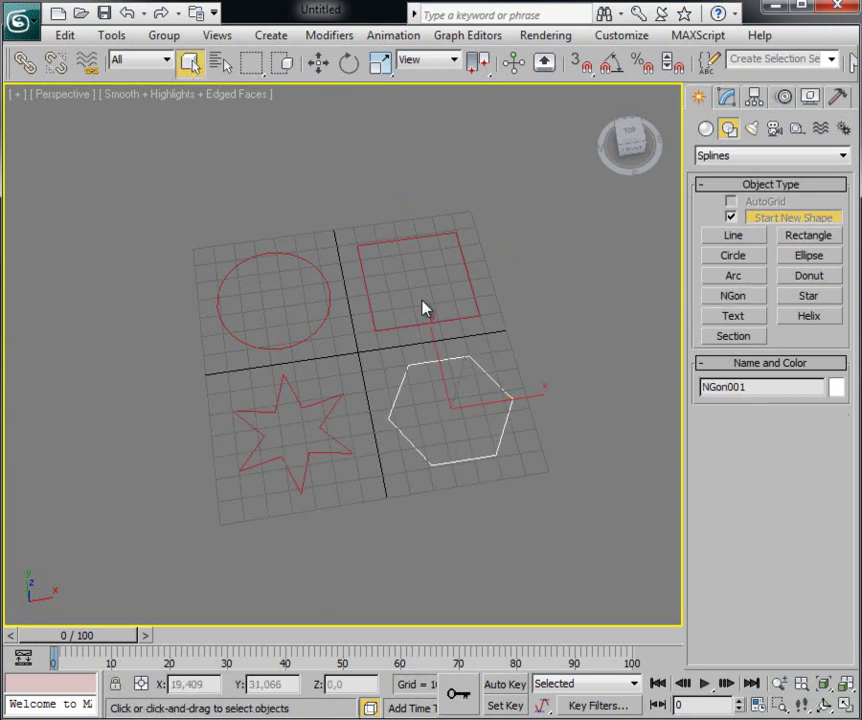
Step: Draw a large rectangle enclosing all four shapes, then box-select all five shapes
click(788, 236)
drag(472, 207, 213, 531)
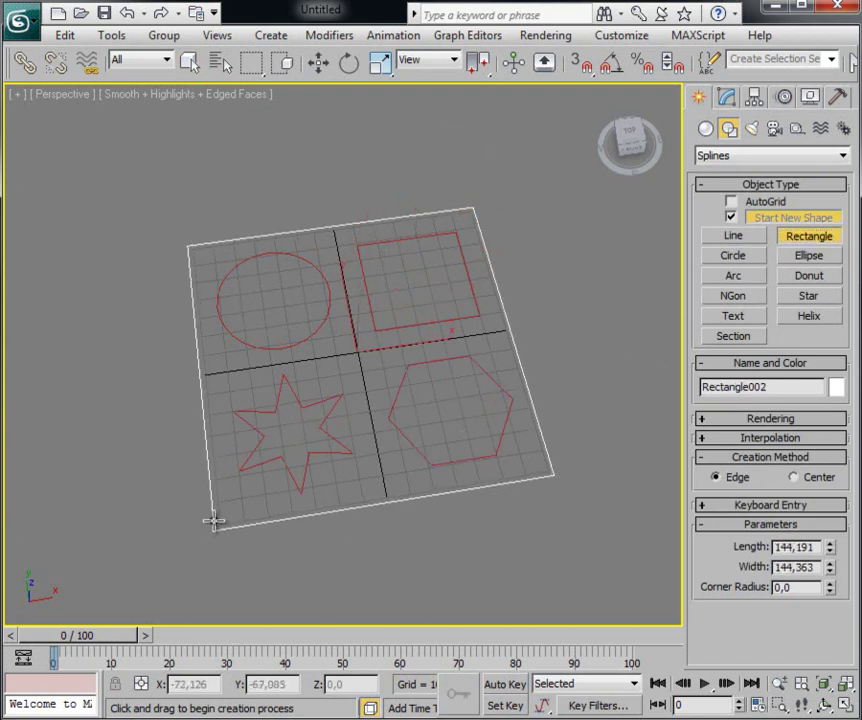
click(190, 62)
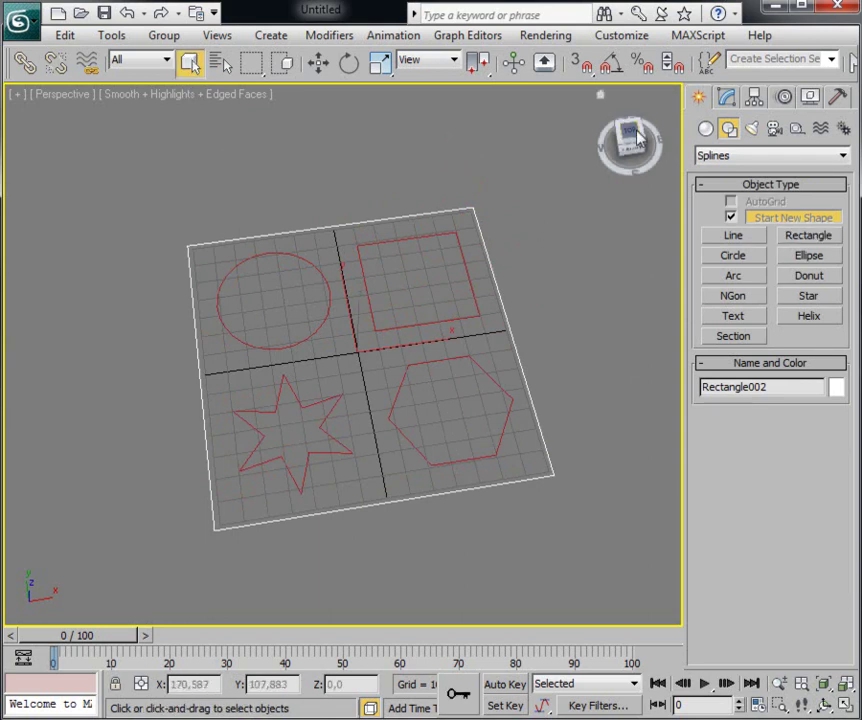
drag(566, 206, 154, 558)
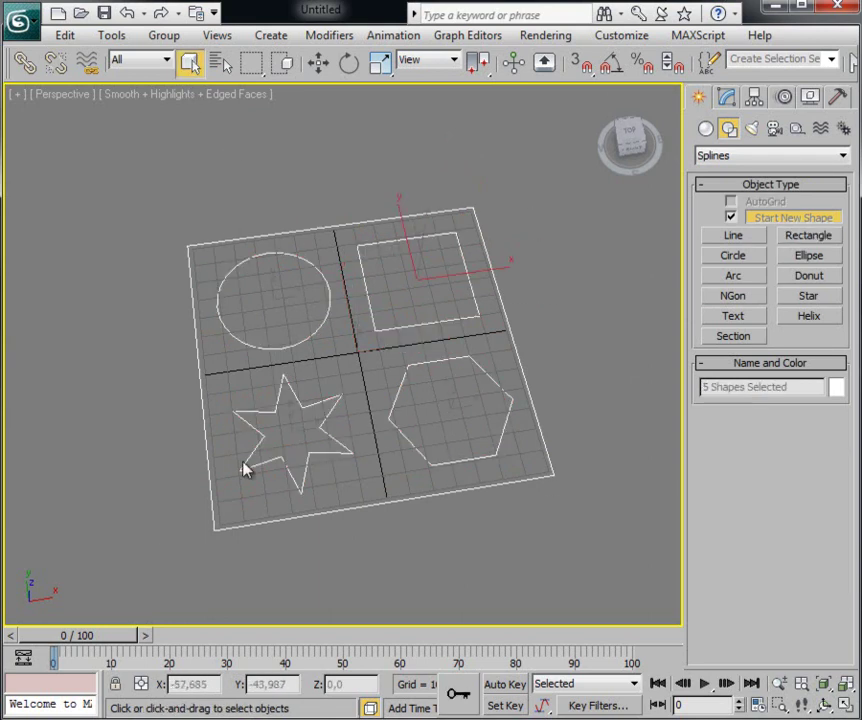
Step: Convert the five shapes to Editable Spline and select the large outer rectangle
right_click(325, 332)
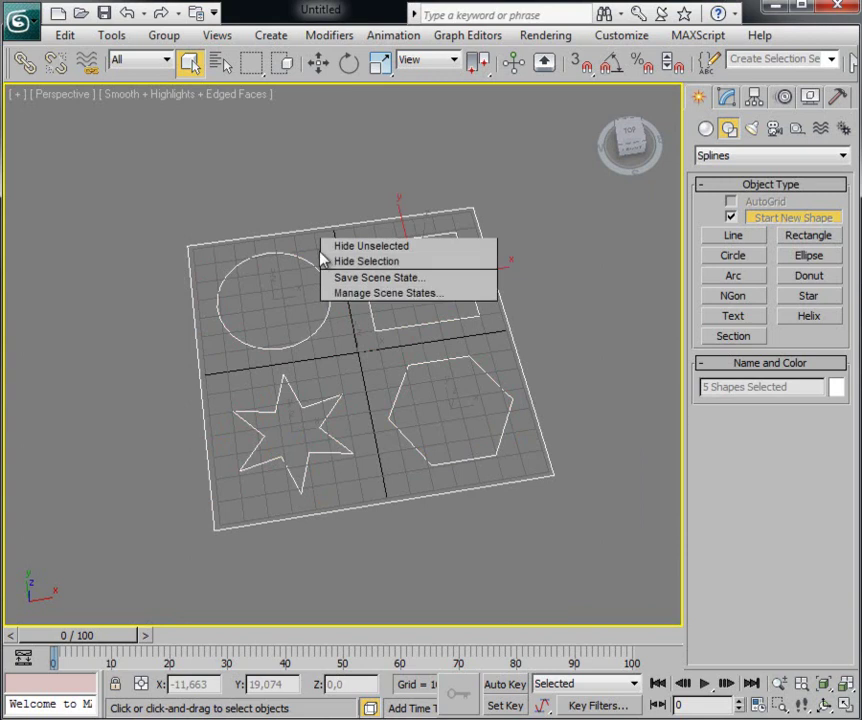
mouse_move(395, 494)
click(586, 500)
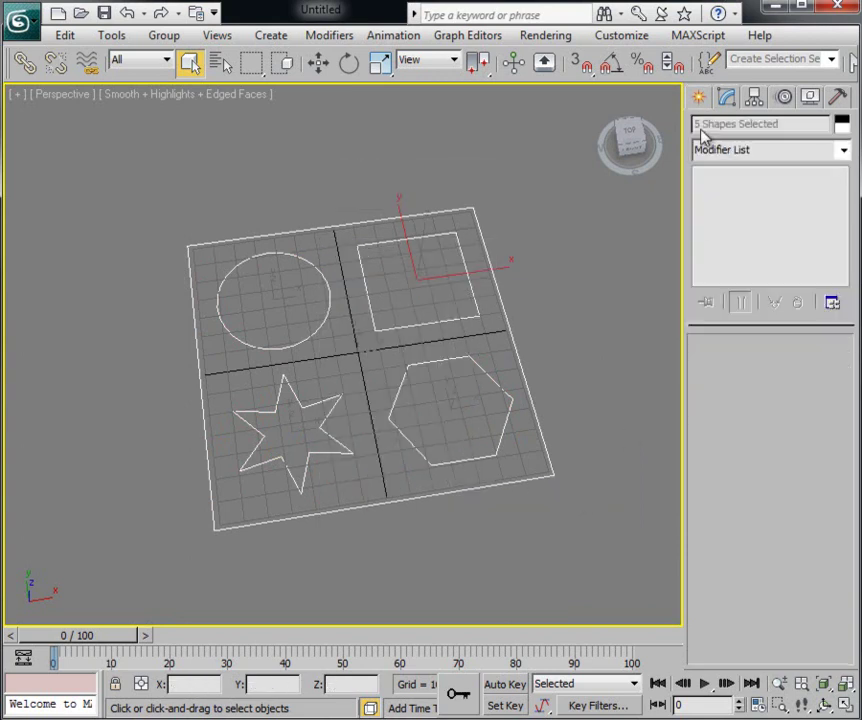
click(597, 317)
drag(481, 237, 479, 245)
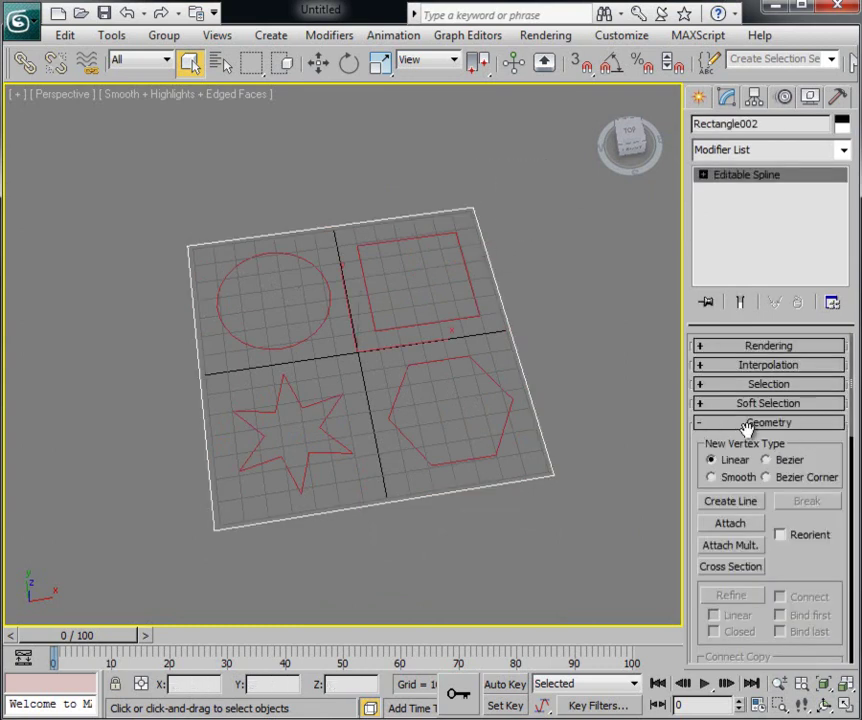
Step: Attach Circle001, Rectangle001, Star001 and NGon001 to the outer rectangle with Attach Mult
click(718, 544)
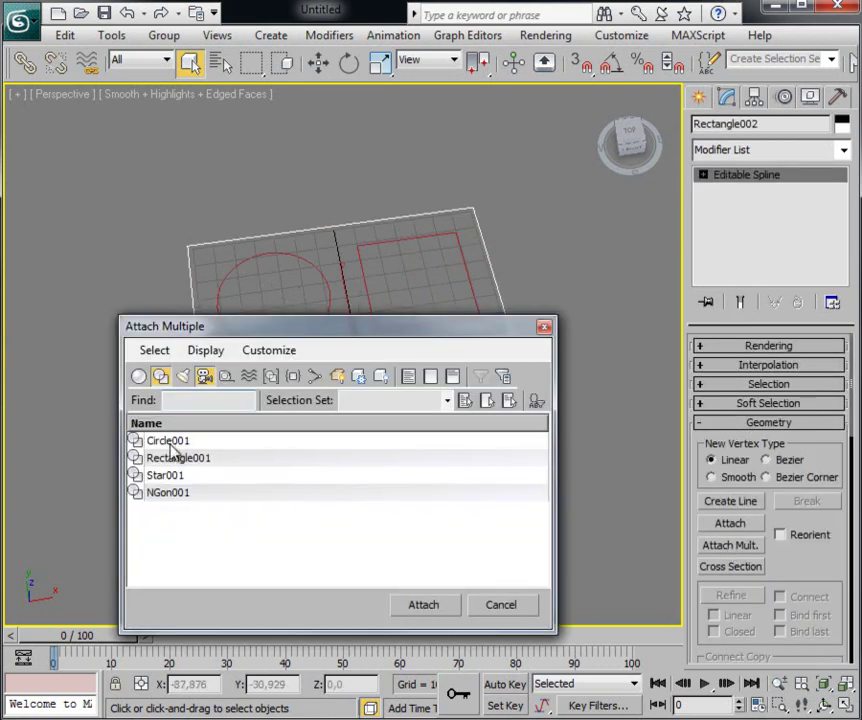
click(170, 444)
mouse_move(174, 466)
mouse_down()
mouse_move(169, 487)
mouse_move(256, 510)
mouse_up()
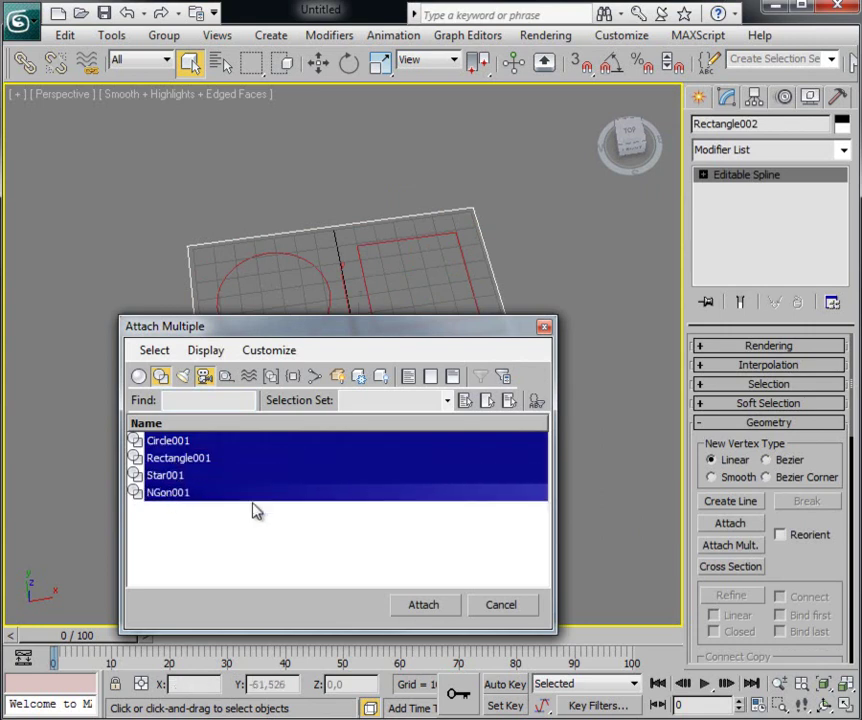
click(446, 606)
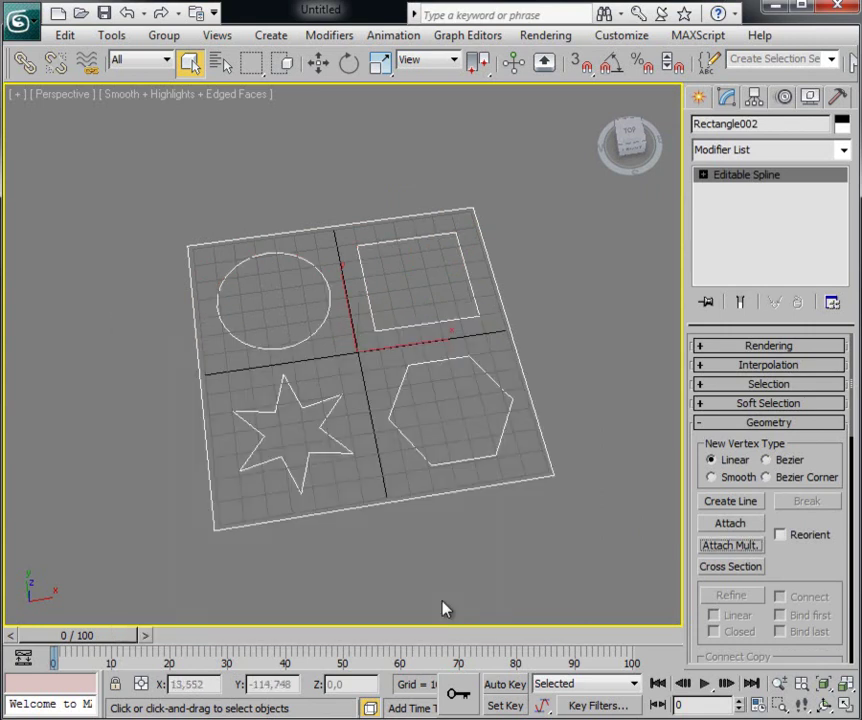
click(318, 62)
click(548, 292)
mouse_move(548, 292)
alt+middle_down()
mouse_move(496, 302)
mouse_move(464, 285)
alt+middle_up()
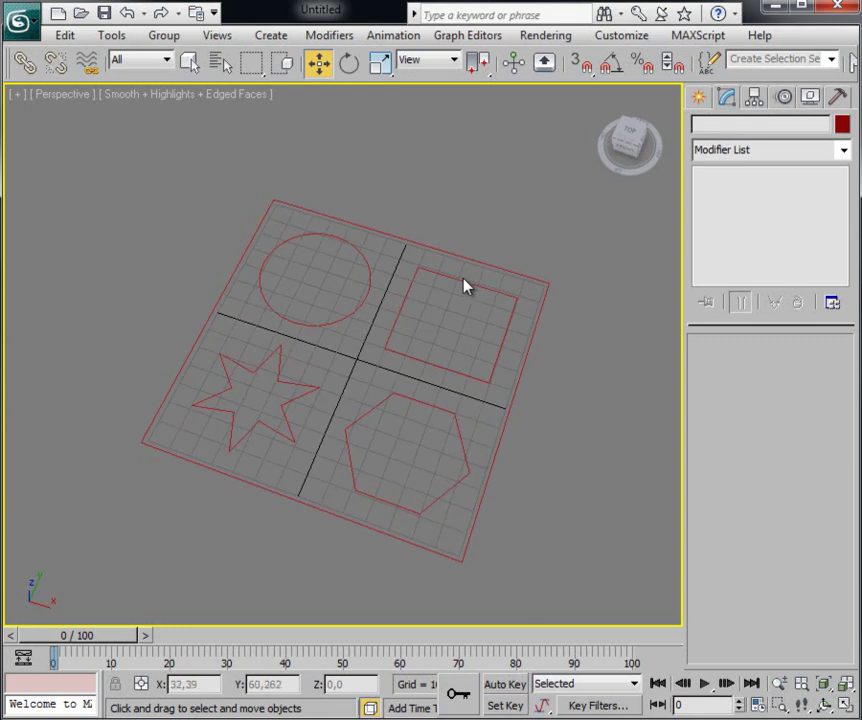
Step: Shift-drag the plate to the right, creating an independent Copy named Rectangle003
click(410, 346)
alt+middle_drag(410, 346, 461, 370)
scroll(461, 370, down, 3)
scroll(454, 379, up, 1)
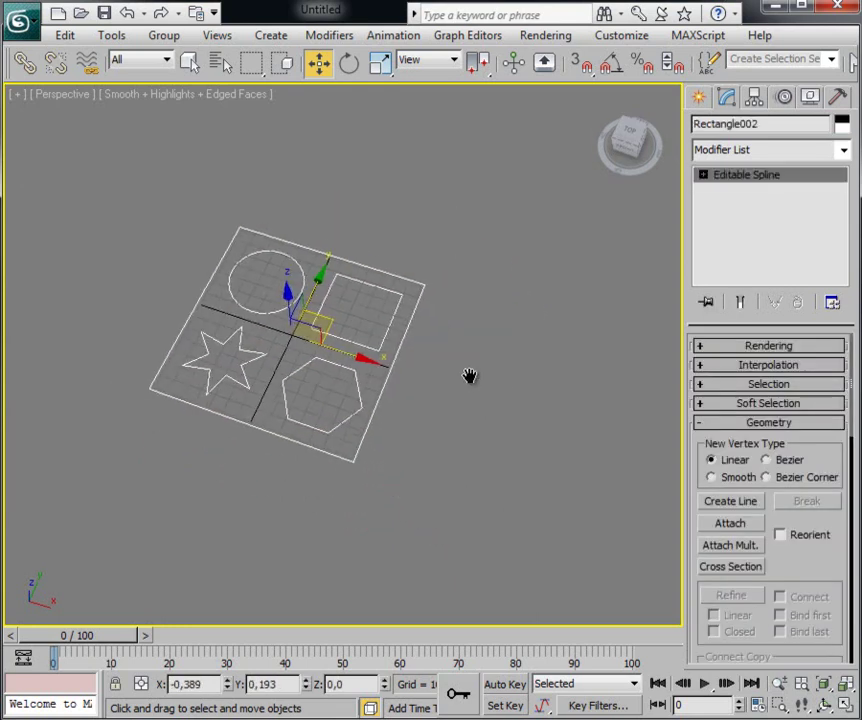
mouse_move(337, 323)
mouse_down()
mouse_move(366, 342)
mouse_move(379, 298)
mouse_move(346, 302)
mouse_move(341, 330)
mouse_move(327, 317)
mouse_move(335, 327)
mouse_move(608, 406)
mouse_move(612, 416)
mouse_up()
click(351, 312)
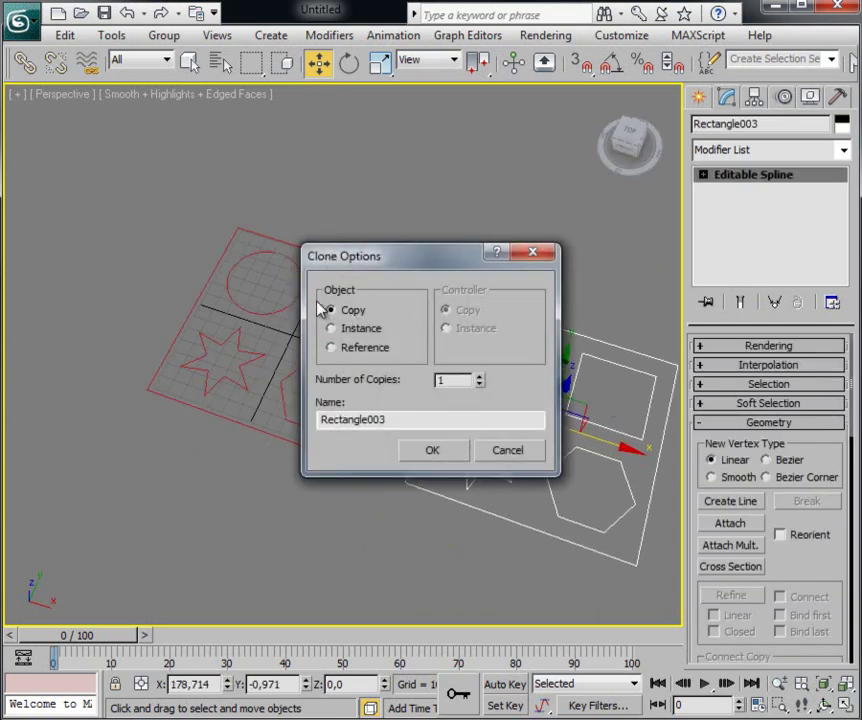
click(445, 452)
mouse_move(337, 461)
alt+middle_down()
mouse_move(431, 435)
mouse_move(414, 420)
mouse_move(541, 267)
mouse_move(552, 391)
mouse_move(469, 398)
mouse_move(481, 441)
alt+middle_up()
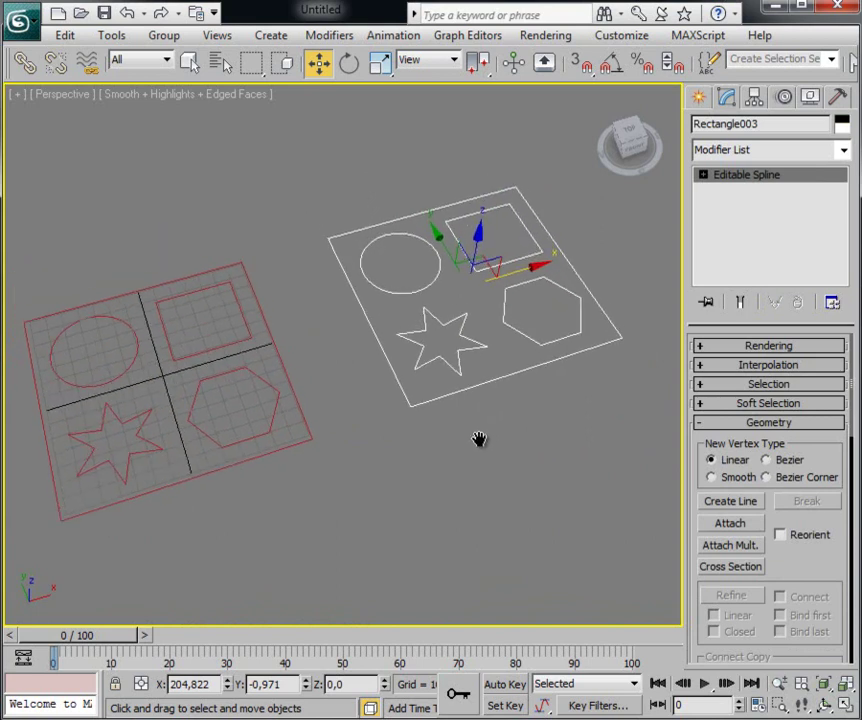
Step: Draw Rectangle004, about 184,876 by 180,984, around the copied plate
click(698, 97)
click(793, 240)
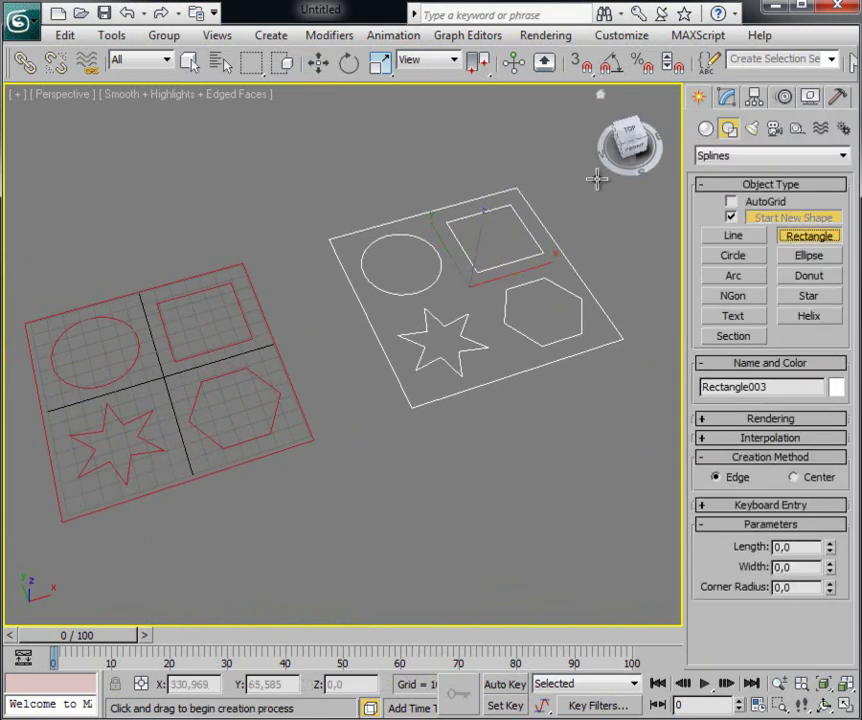
mouse_move(529, 163)
mouse_down()
mouse_move(366, 438)
mouse_move(385, 454)
mouse_move(400, 444)
mouse_up()
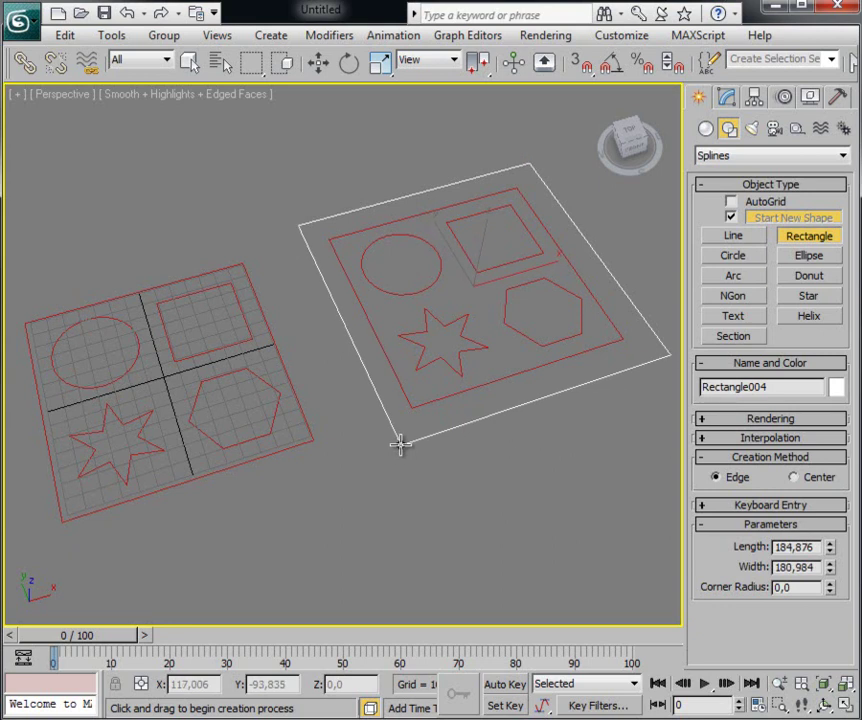
click(727, 97)
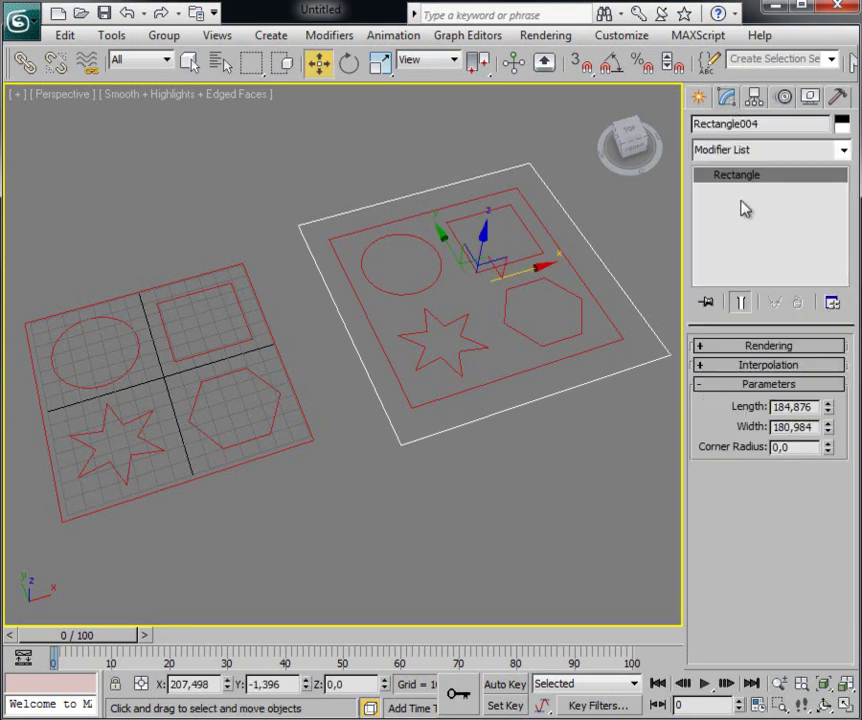
right_click(698, 177)
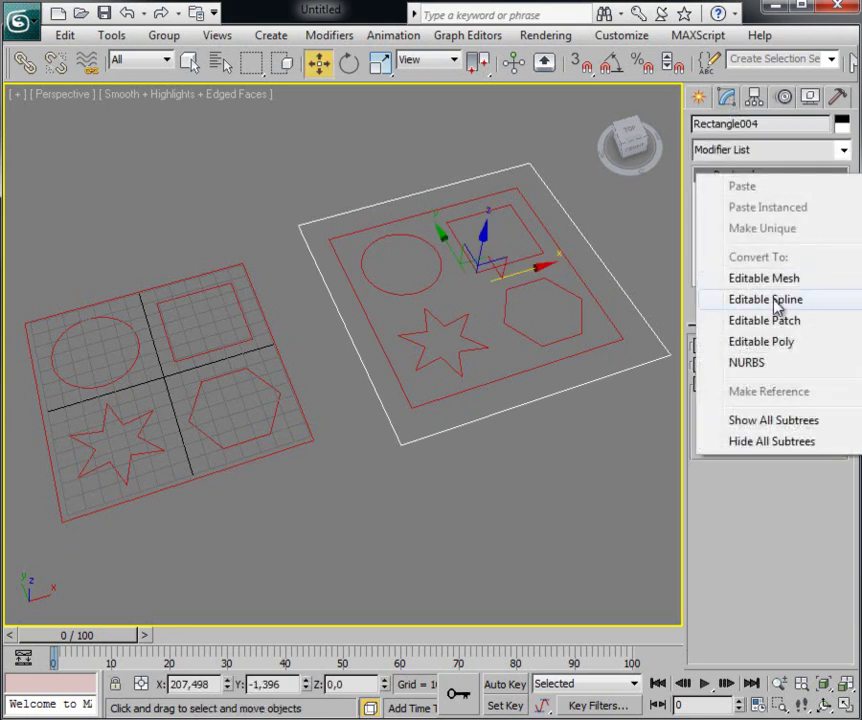
Step: Convert Rectangle004 to Editable Spline and attach the copied plate's shapes to it
click(775, 303)
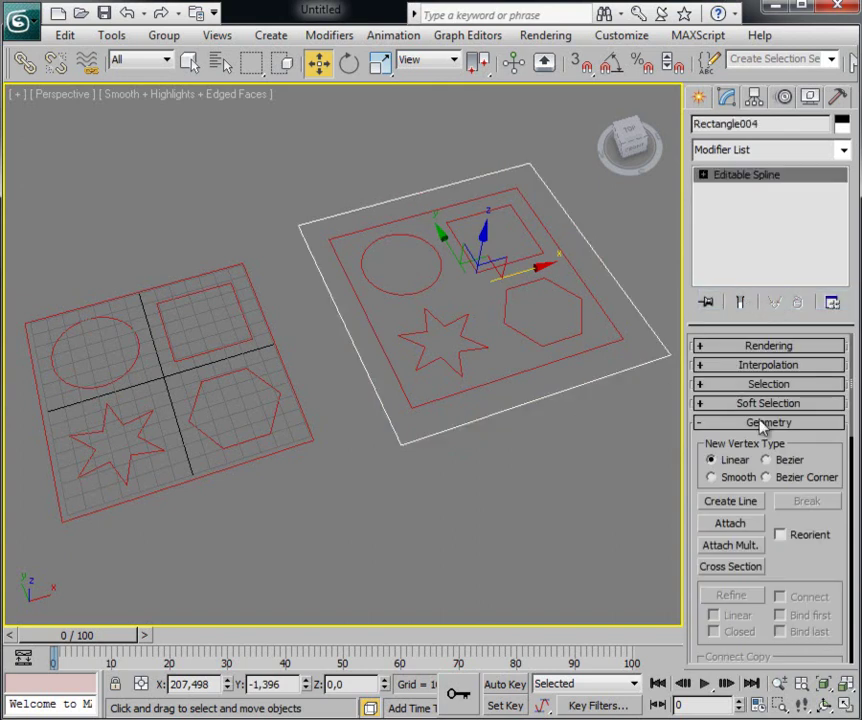
scroll(762, 425, down, 3)
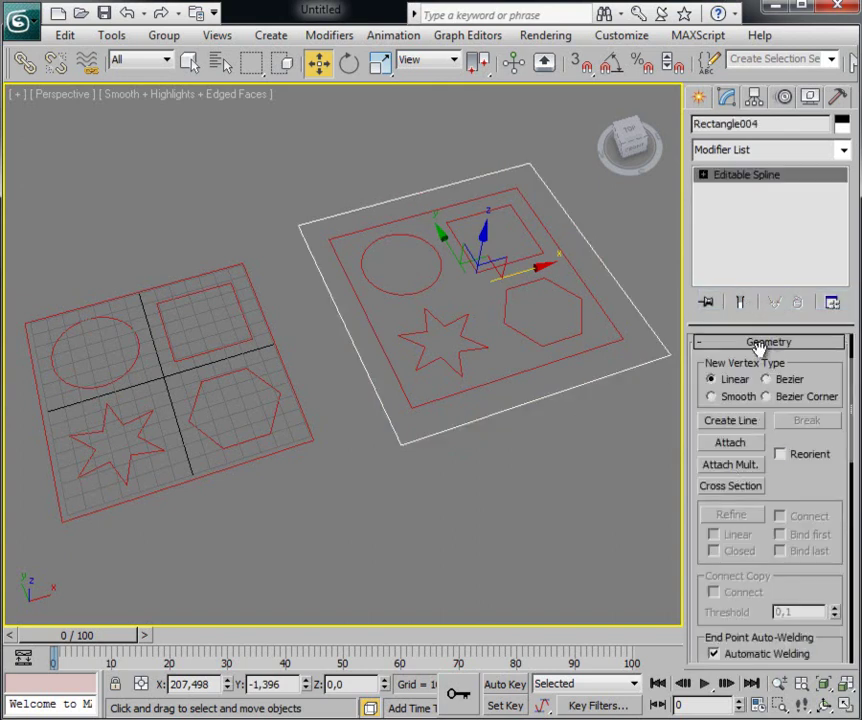
click(730, 443)
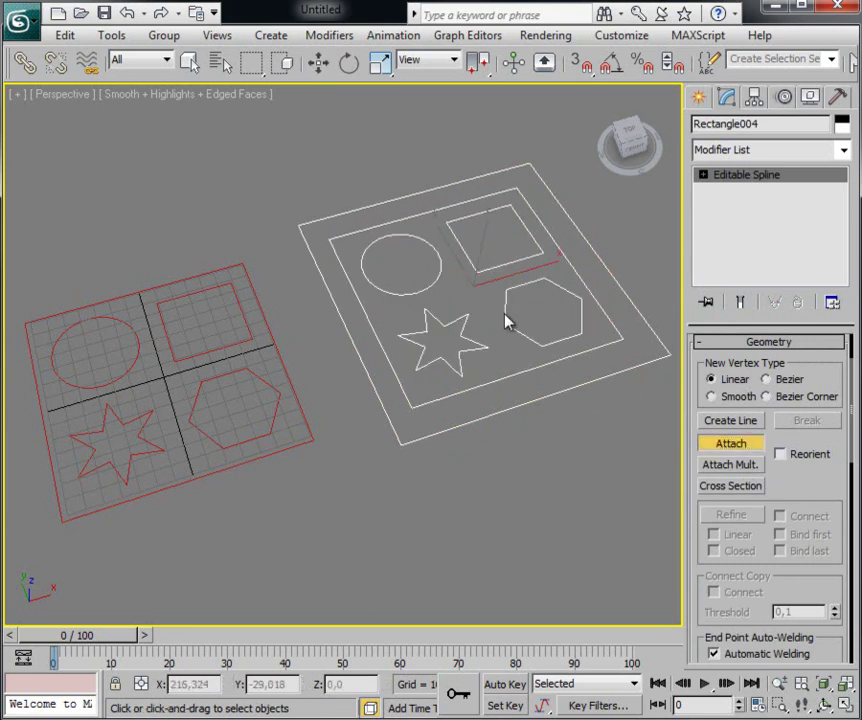
Step: Select the combined right panel, nudge it slightly, and re-frame both panels
click(318, 62)
mouse_move(510, 290)
alt+middle_down()
mouse_move(529, 256)
mouse_move(505, 265)
mouse_move(494, 314)
mouse_move(516, 314)
alt+middle_up()
scroll(505, 265, down, 2)
scroll(516, 333, down, 2)
click(516, 314)
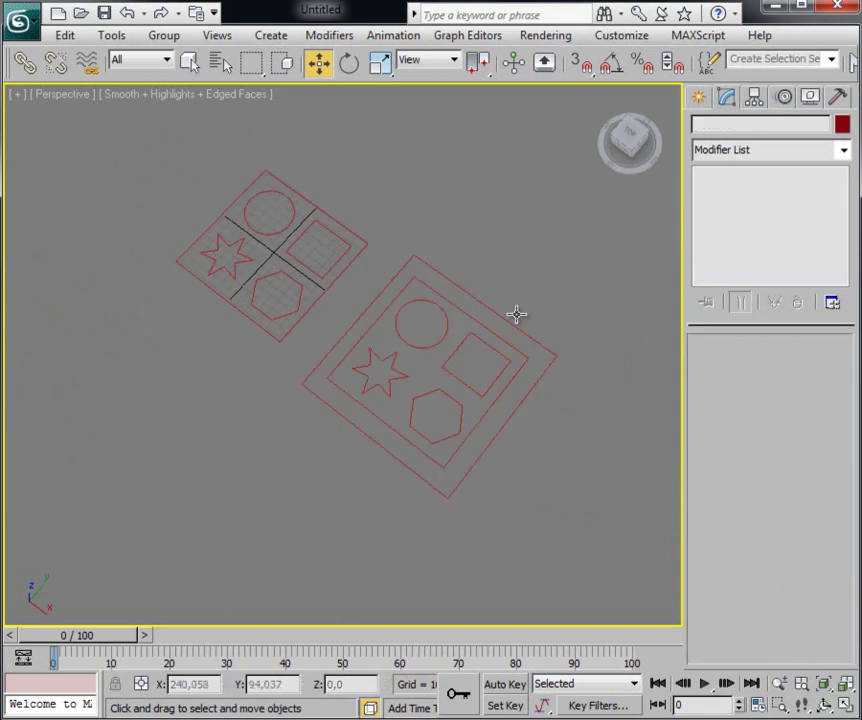
click(533, 333)
mouse_move(462, 372)
mouse_down()
mouse_move(472, 359)
mouse_move(436, 337)
mouse_up()
key(q)
mouse_move(436, 337)
alt+middle_down()
mouse_move(225, 304)
mouse_move(313, 270)
alt+middle_up()
middle_drag(226, 344, 264, 318)
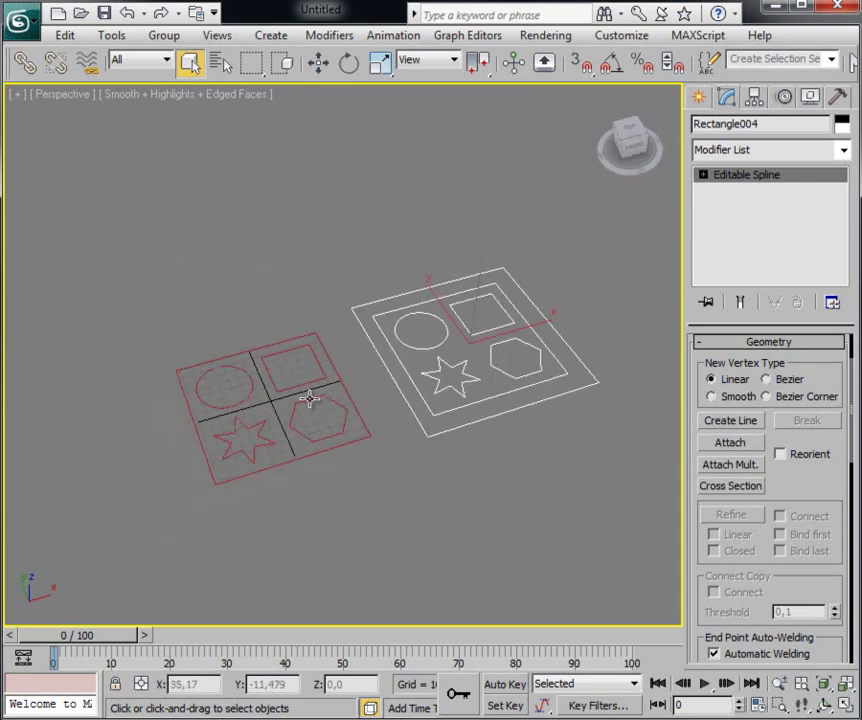
Step: Add an Extrude modifier to Rectangle002 with Amount 30, then select the right panel
middle_drag(313, 397, 304, 380)
click(230, 337)
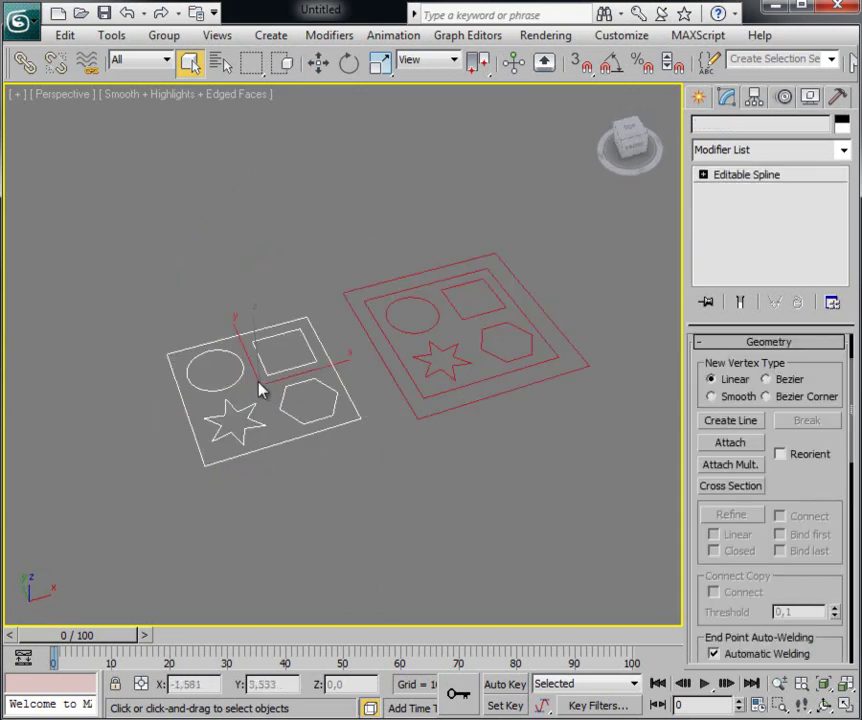
click(719, 152)
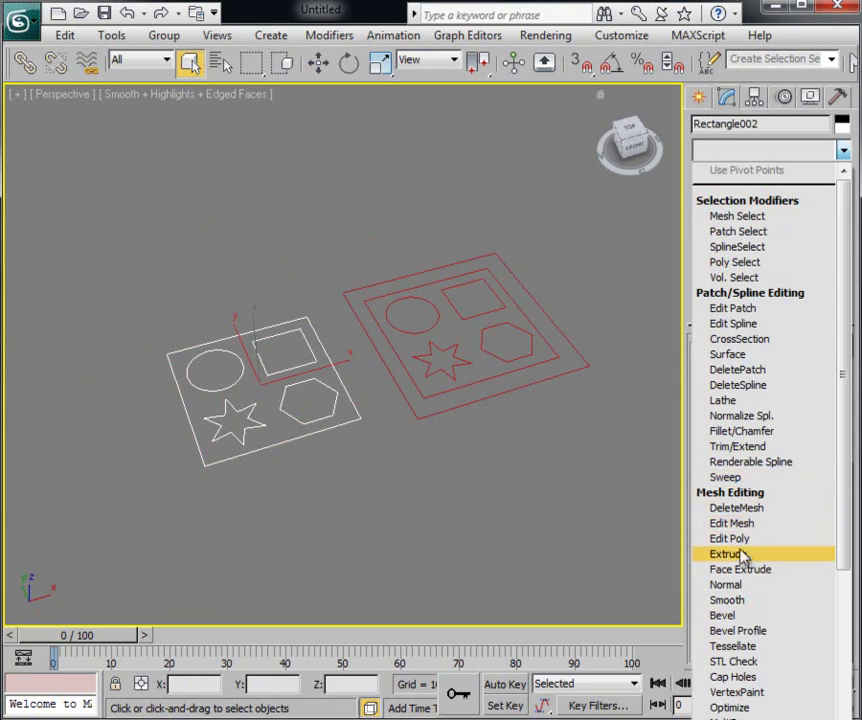
click(728, 554)
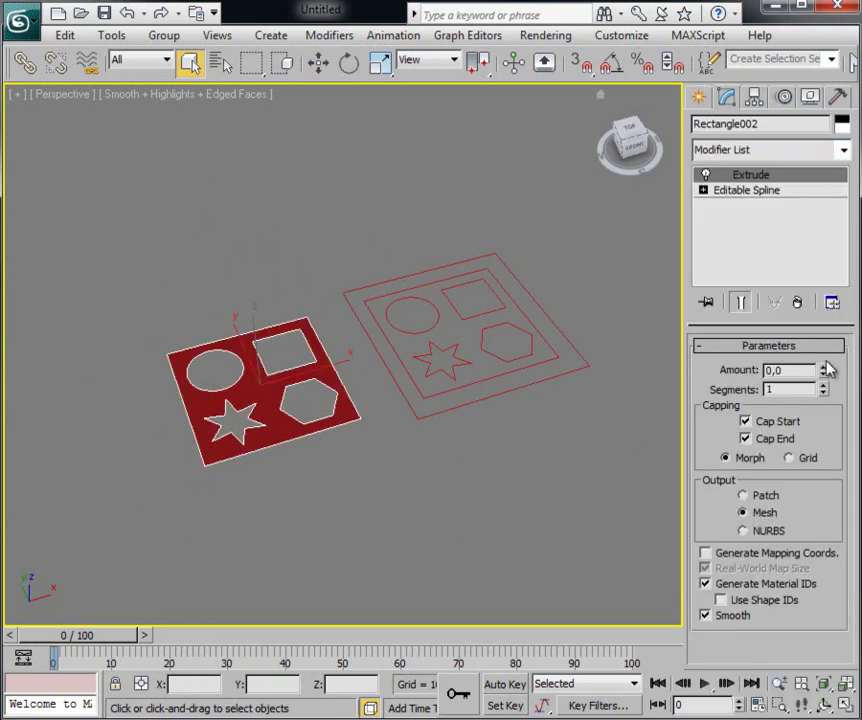
middle_drag(577, 360, 593, 368)
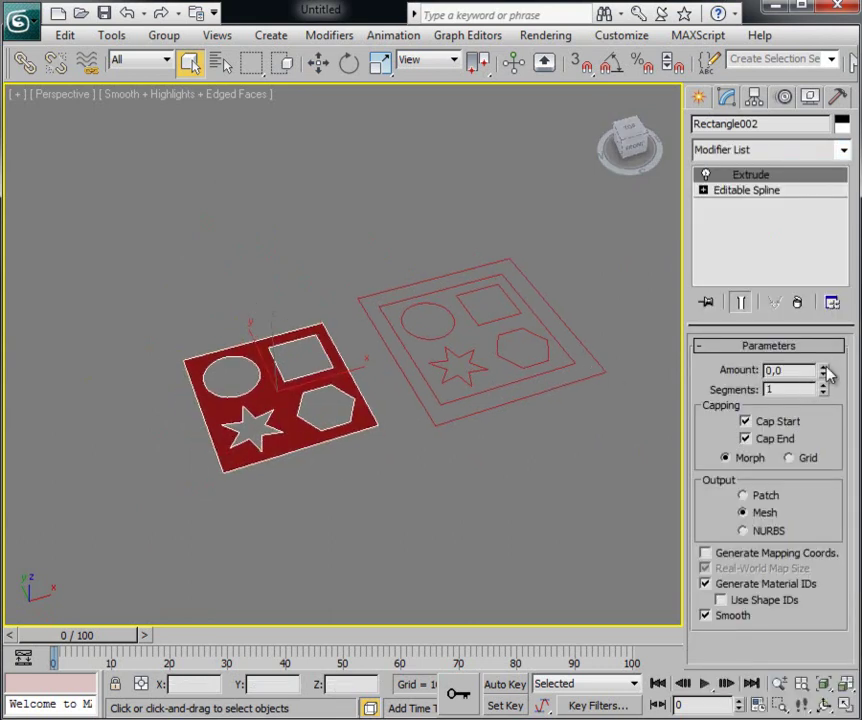
drag(828, 373, 828, 300)
drag(422, 212, 516, 317)
middle_drag(516, 317, 491, 322)
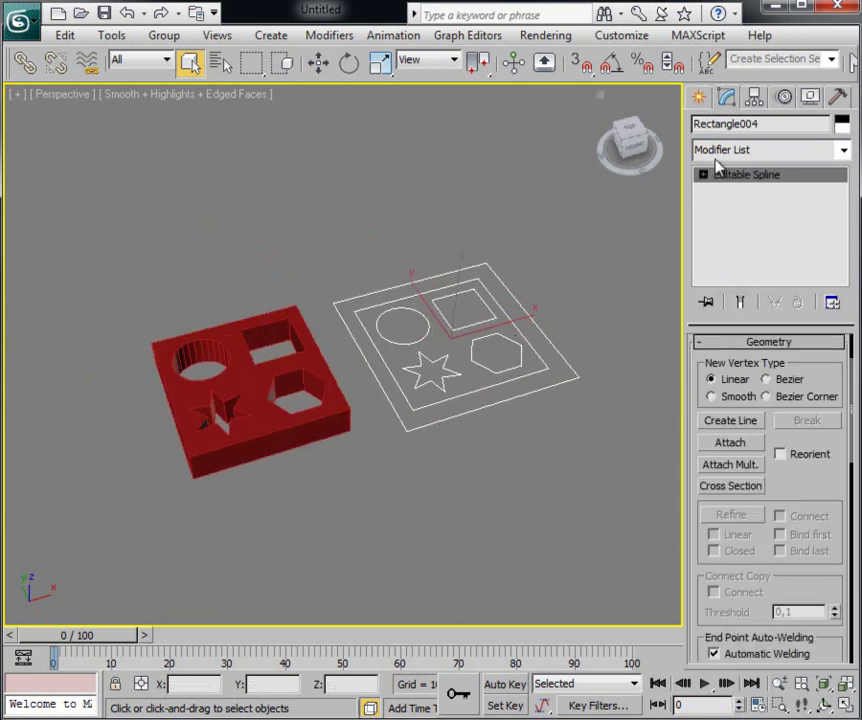
Step: Add an Extrude modifier to Rectangle004 with Amount 89
click(716, 155)
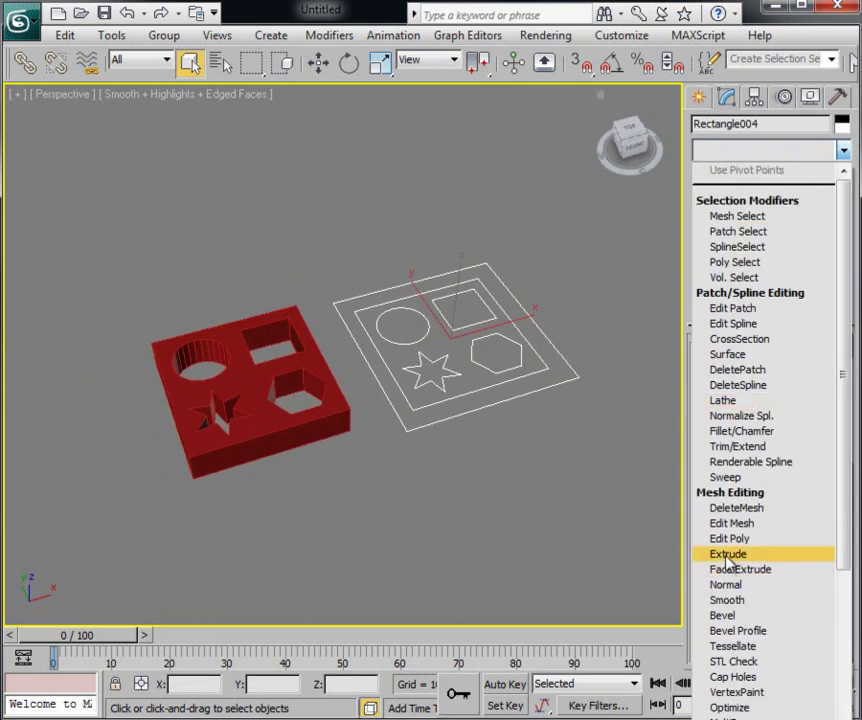
click(727, 556)
middle_drag(583, 454, 550, 474)
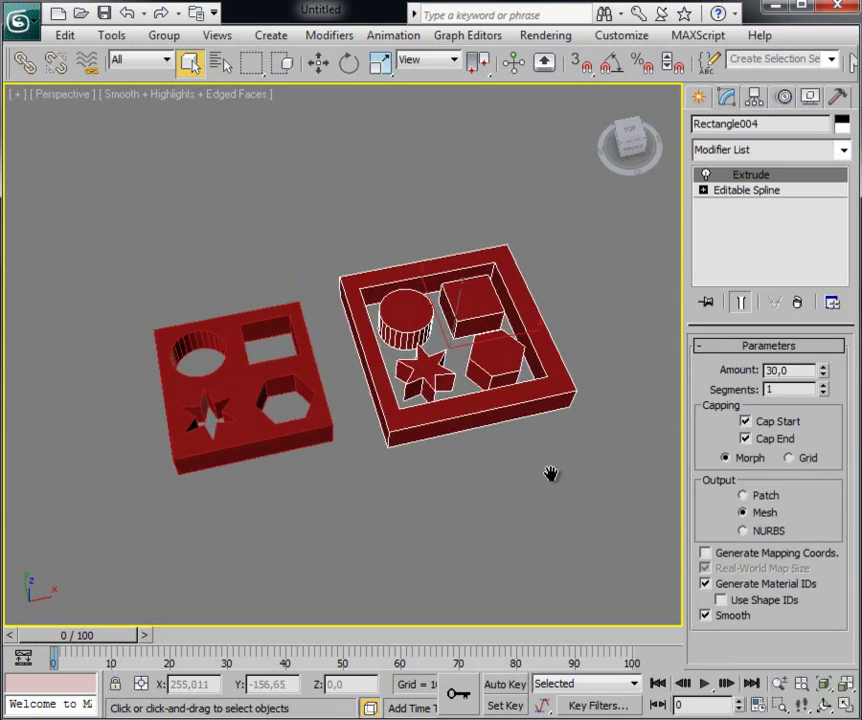
drag(826, 378, 822, 234)
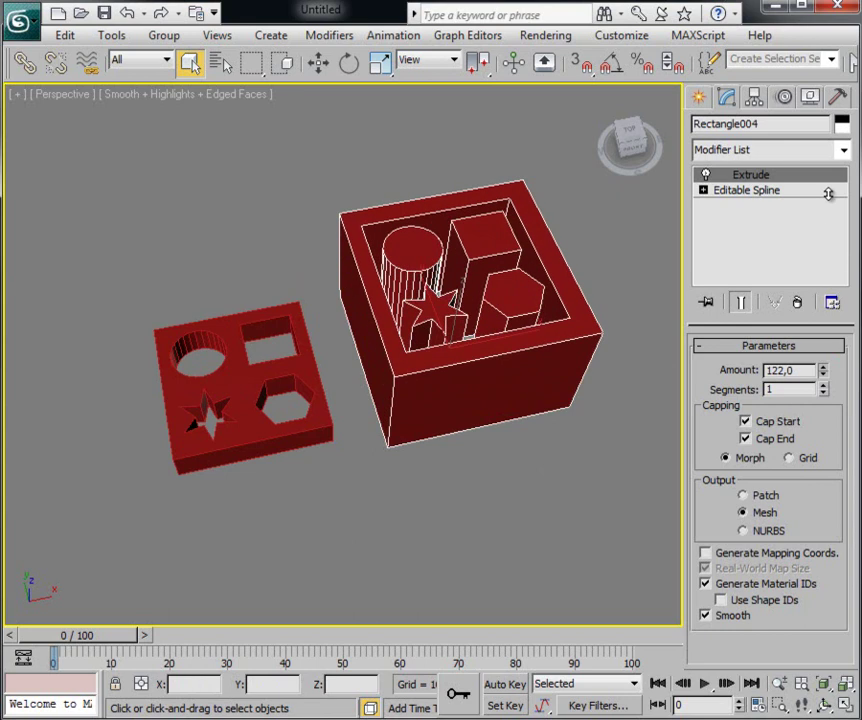
drag(822, 234, 822, 265)
middle_drag(454, 419, 480, 431)
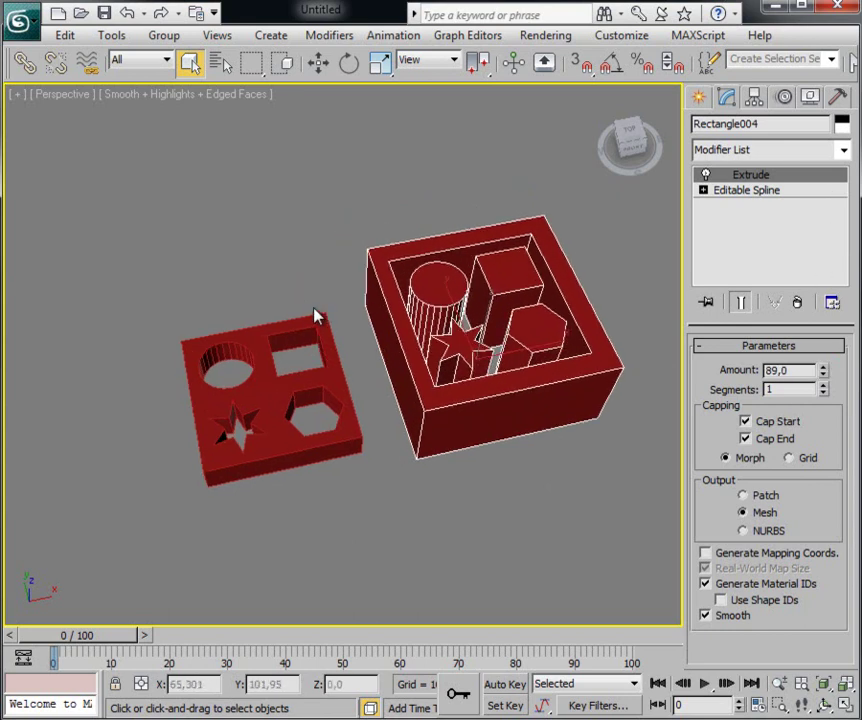
Step: Set the holed plate to Amount 92,5 with 2 segments, and the box to 4 segments
click(316, 318)
drag(824, 369, 830, 263)
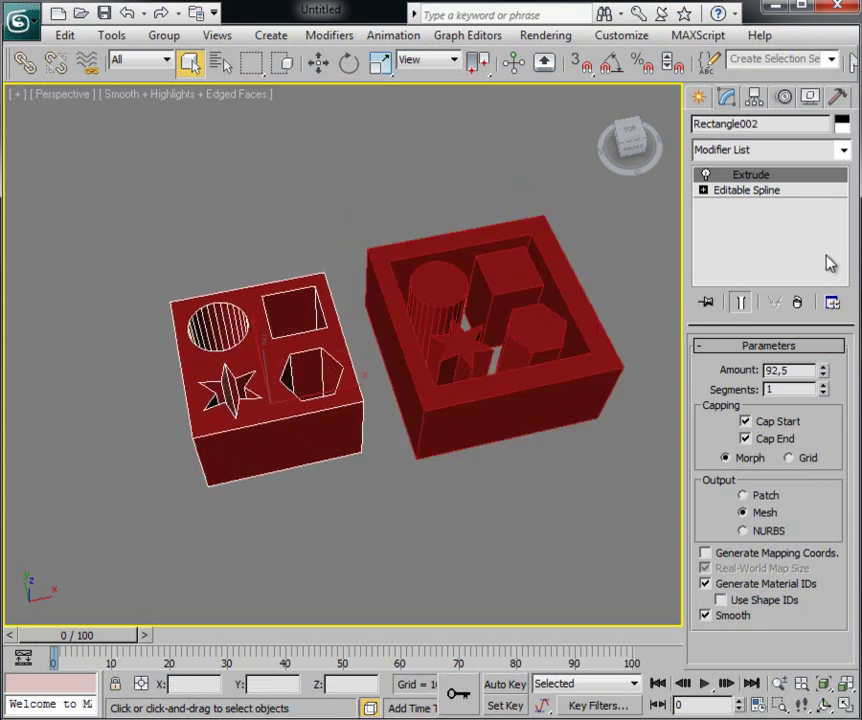
click(822, 384)
click(591, 388)
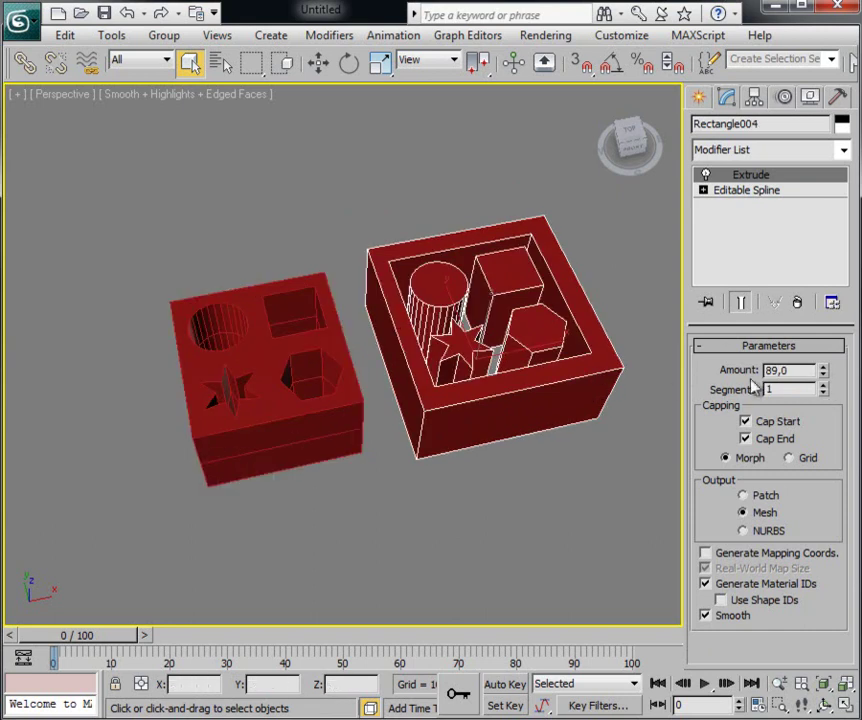
click(823, 386)
click(823, 386)
click(823, 386)
mouse_move(640, 420)
alt+middle_down()
mouse_move(577, 443)
mouse_move(583, 436)
mouse_move(596, 454)
mouse_move(552, 487)
mouse_move(571, 489)
alt+middle_up()
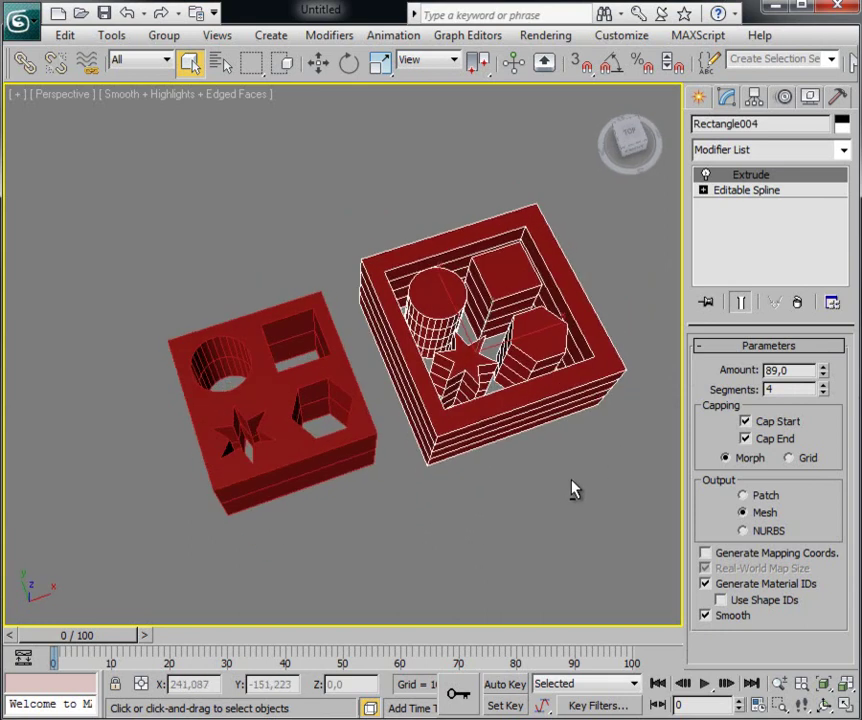
Step: Change the box's object colour to yellow-green
click(842, 124)
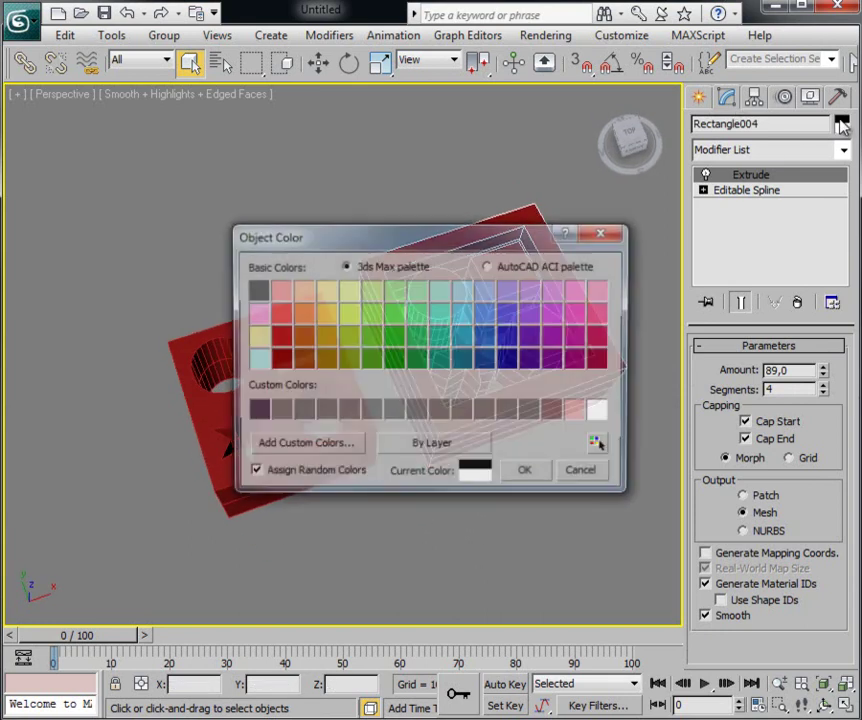
click(352, 315)
click(516, 476)
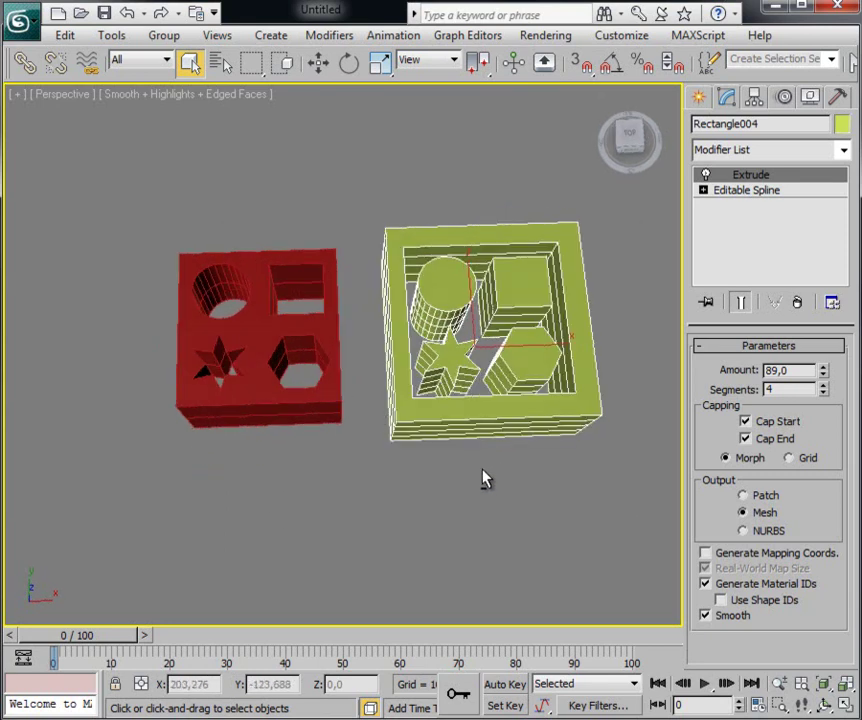
Step: Change the holed plate's object colour to blue
click(313, 345)
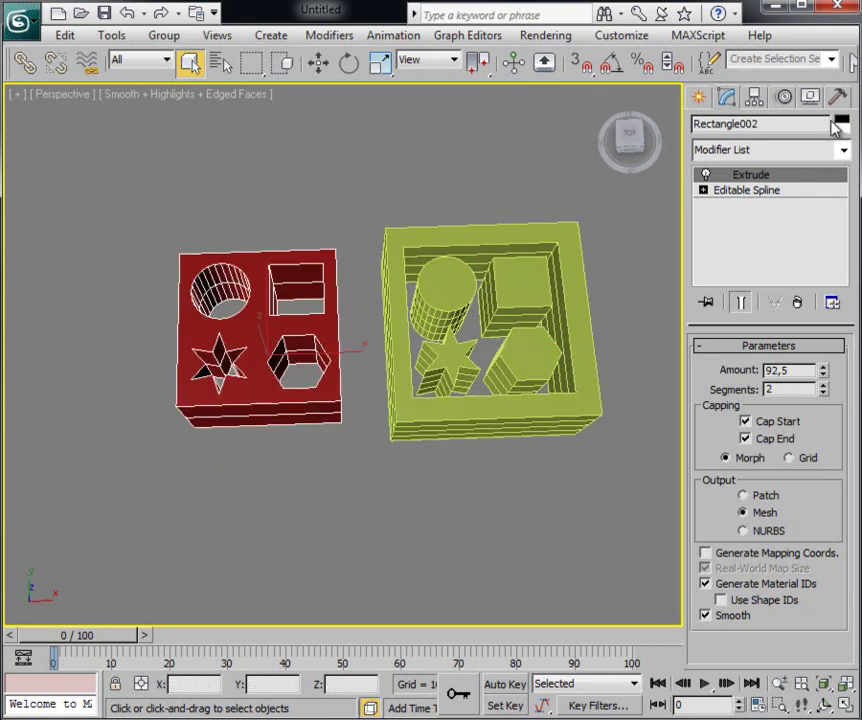
click(840, 124)
click(462, 337)
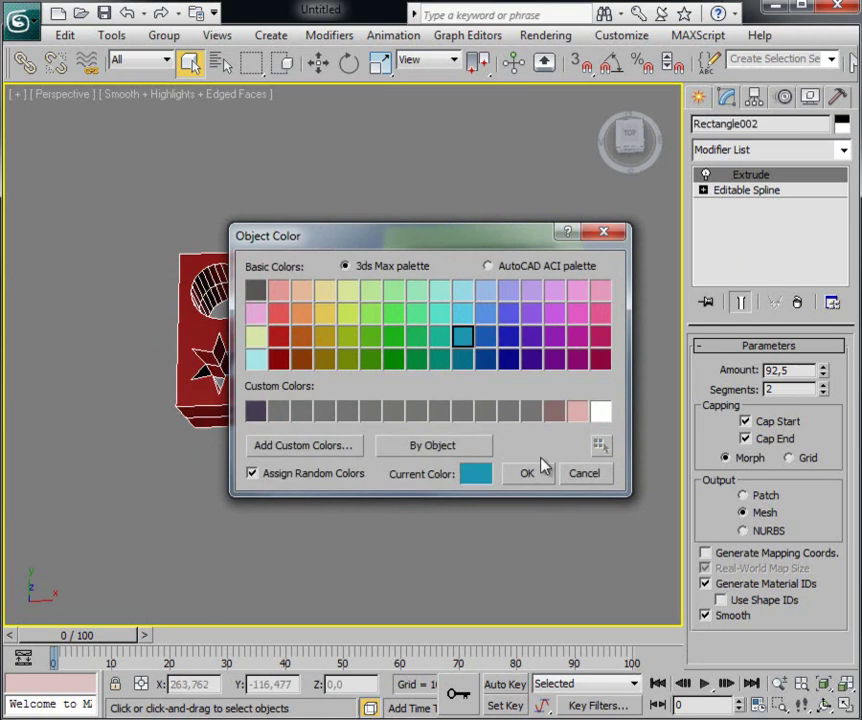
click(485, 340)
click(527, 473)
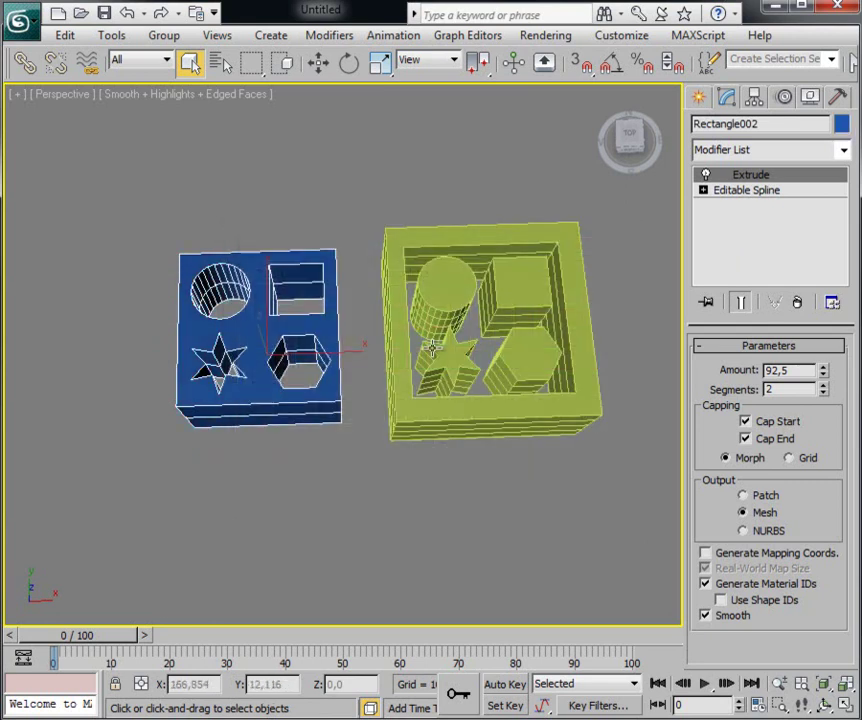
click(405, 233)
alt+middle_drag(405, 233, 409, 335)
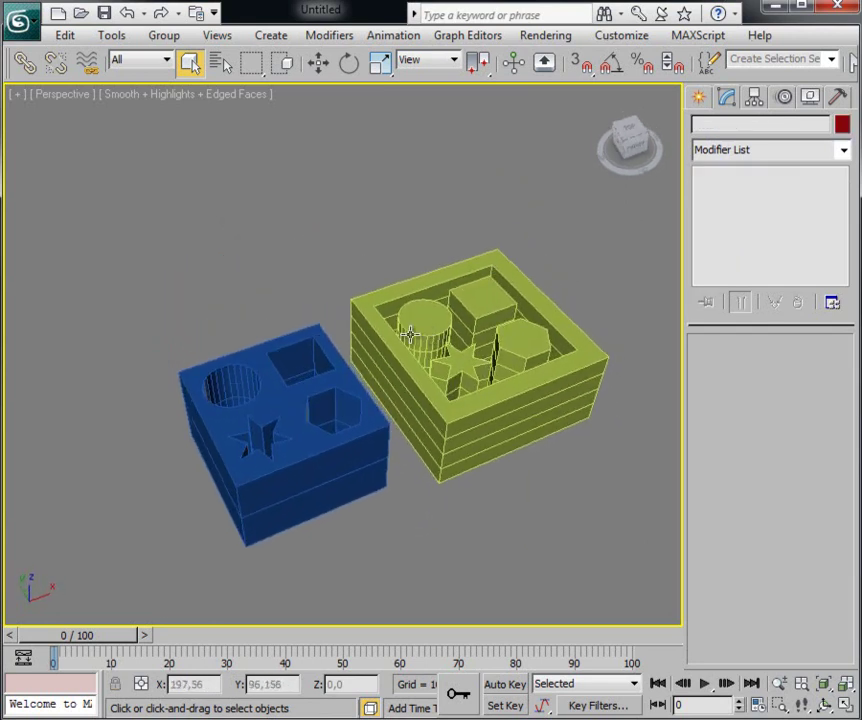
click(240, 95)
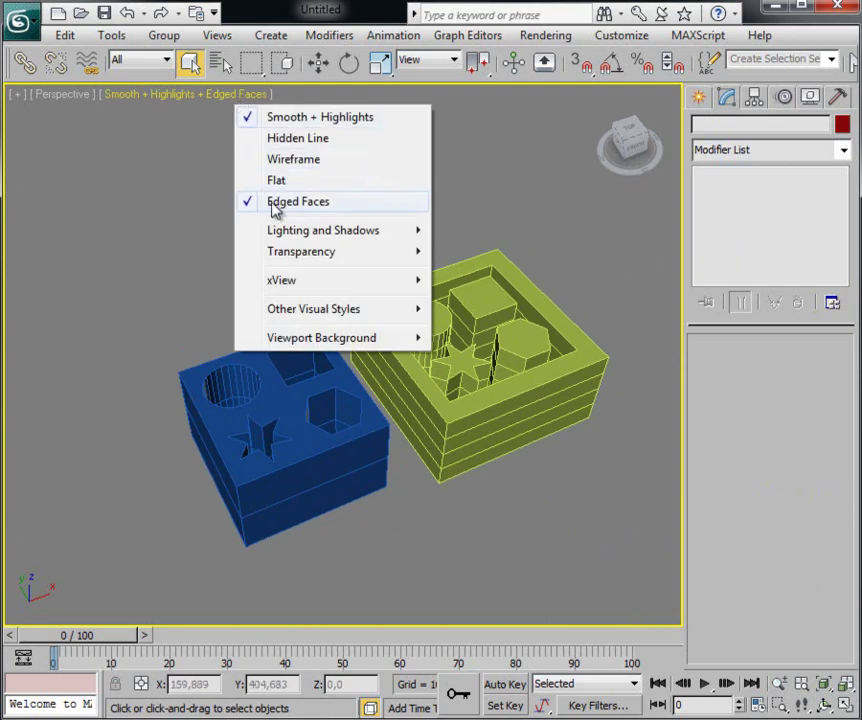
click(275, 204)
click(189, 95)
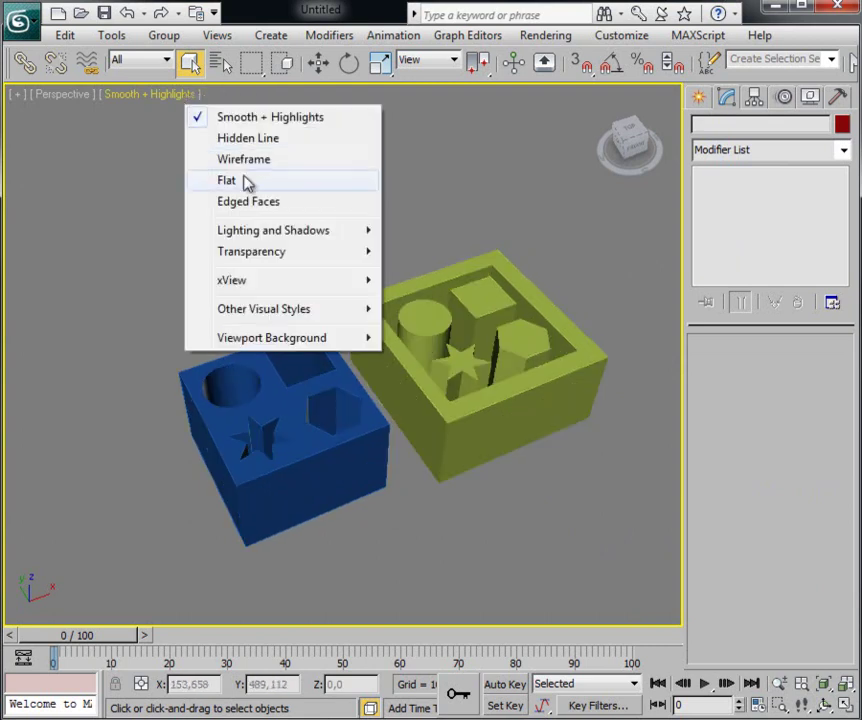
click(270, 205)
mouse_move(331, 237)
alt+middle_down()
mouse_move(431, 314)
mouse_move(405, 288)
mouse_move(496, 317)
alt+middle_up()
key(alt+w)
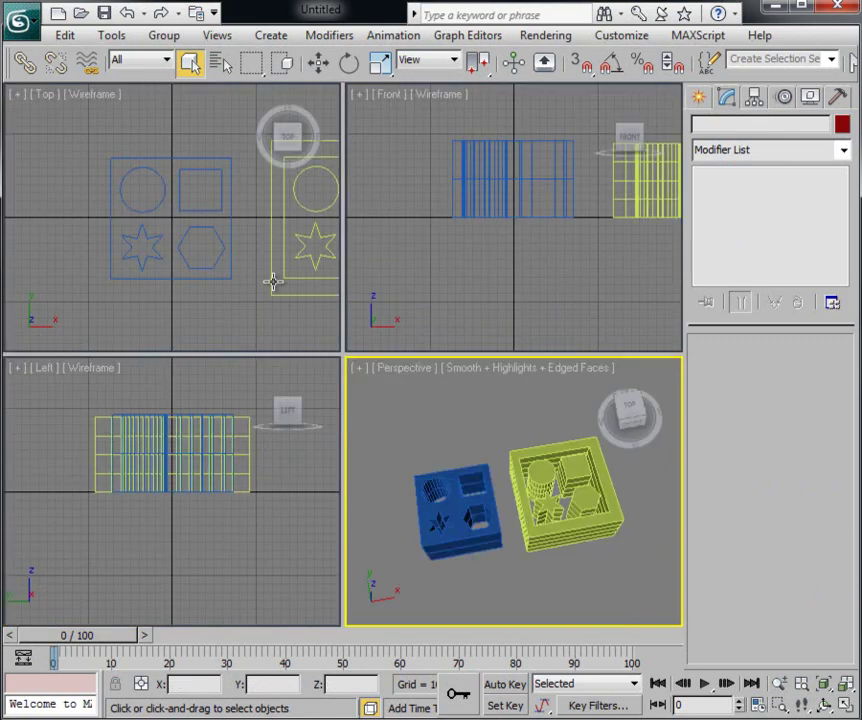
scroll(269, 281, down, 1)
middle_drag(269, 281, 192, 281)
scroll(192, 281, down, 1)
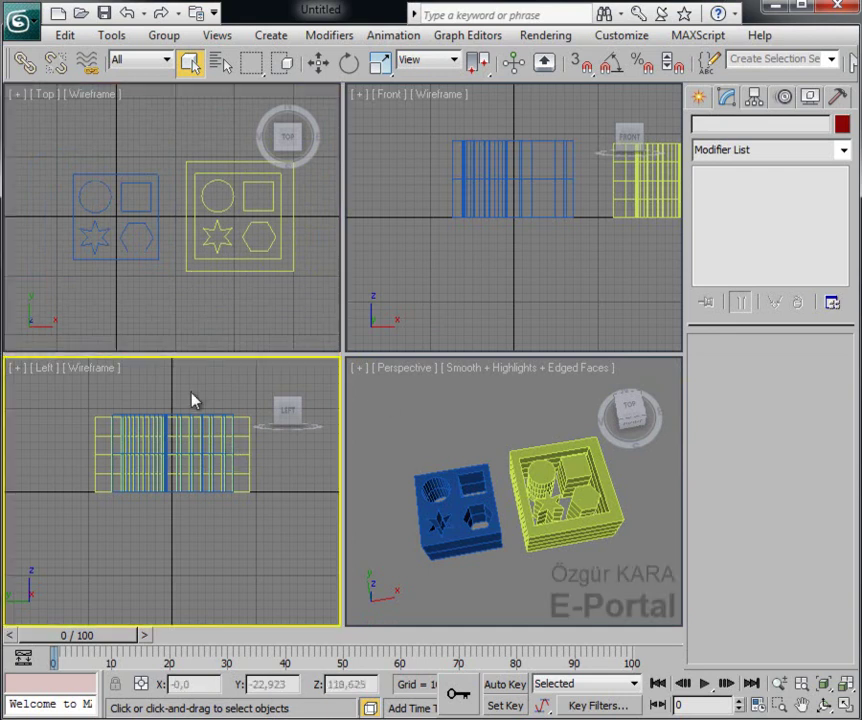
middle_drag(192, 398, 187, 431)
mouse_move(523, 215)
middle_down()
mouse_move(481, 238)
mouse_move(446, 231)
middle_up()
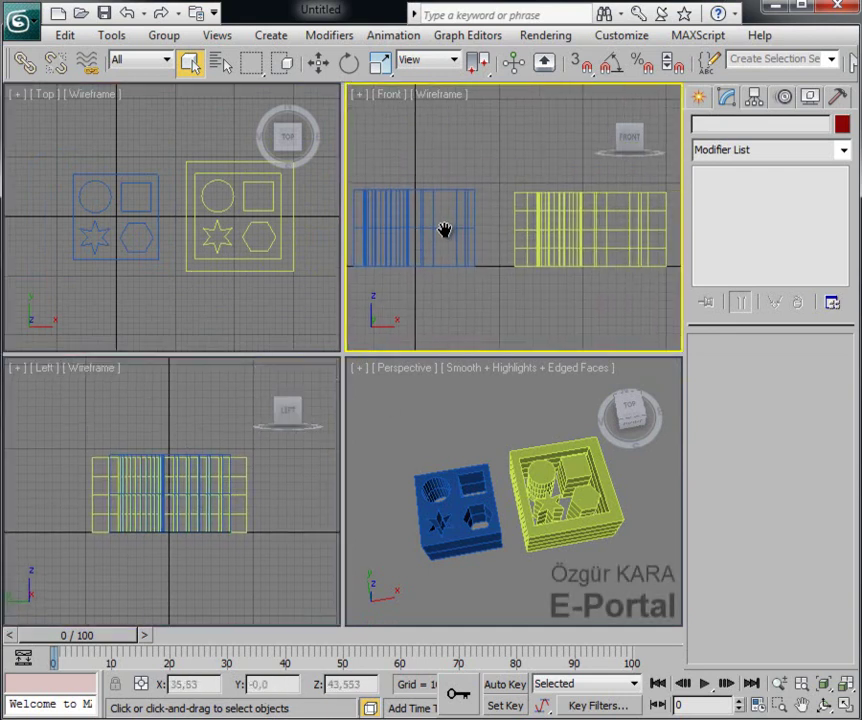
key(alt+w)
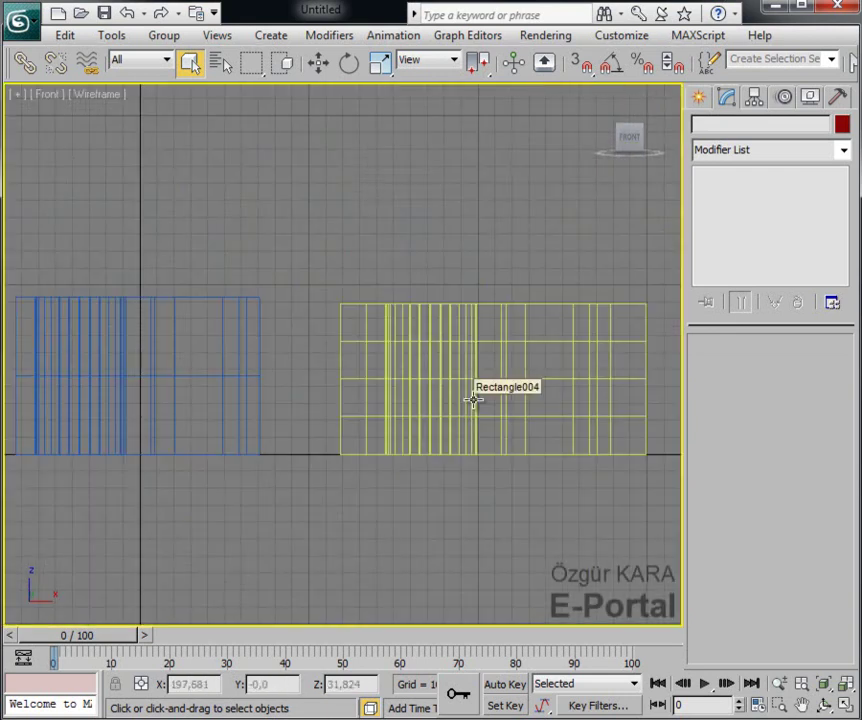
key(alt+w)
middle_click(475, 414)
key(alt+w)
mouse_move(475, 410)
alt+middle_down()
mouse_move(465, 397)
mouse_move(450, 427)
mouse_move(481, 314)
mouse_move(600, 298)
mouse_move(551, 340)
alt+middle_up()
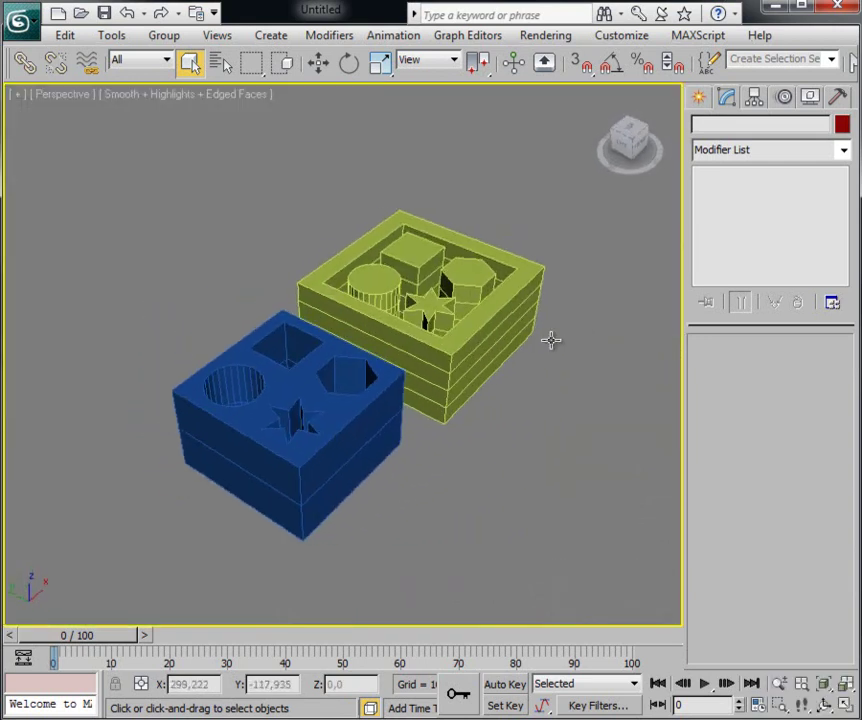